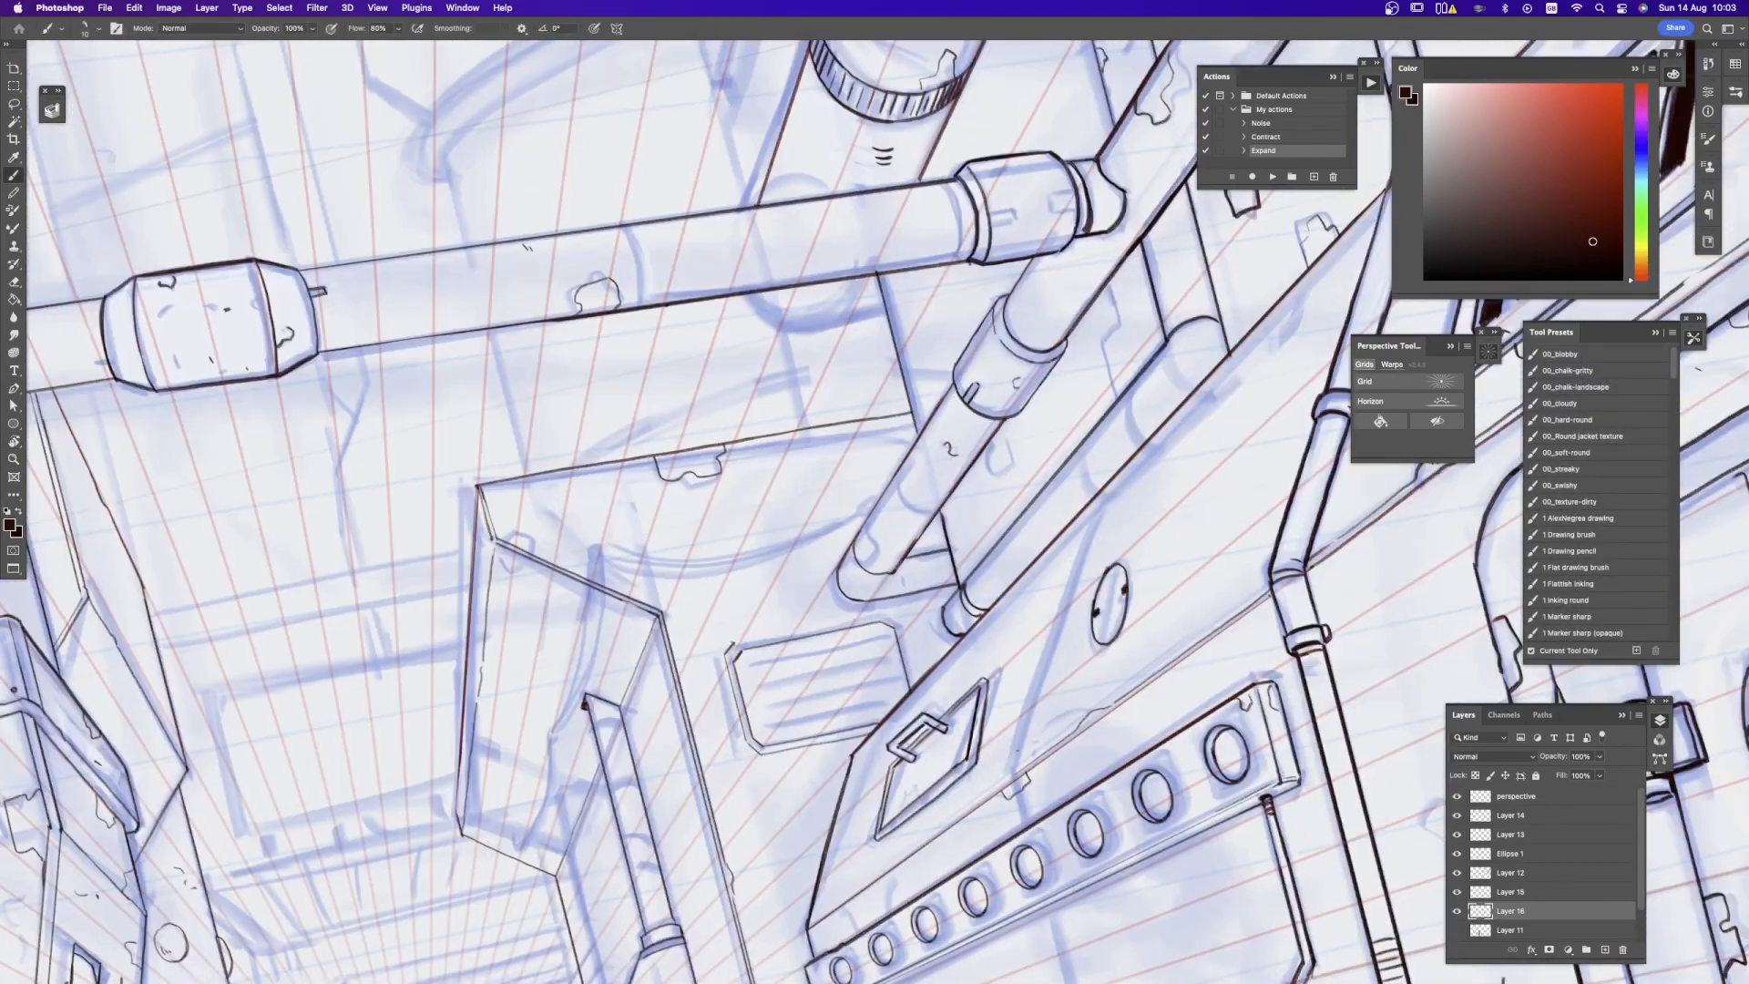
Ink the inner outline of the small vent panel on the wall beside the angled duct
{"action": "left_click_drag", "start_coordinate": [732, 645], "coordinate": [825, 625]}
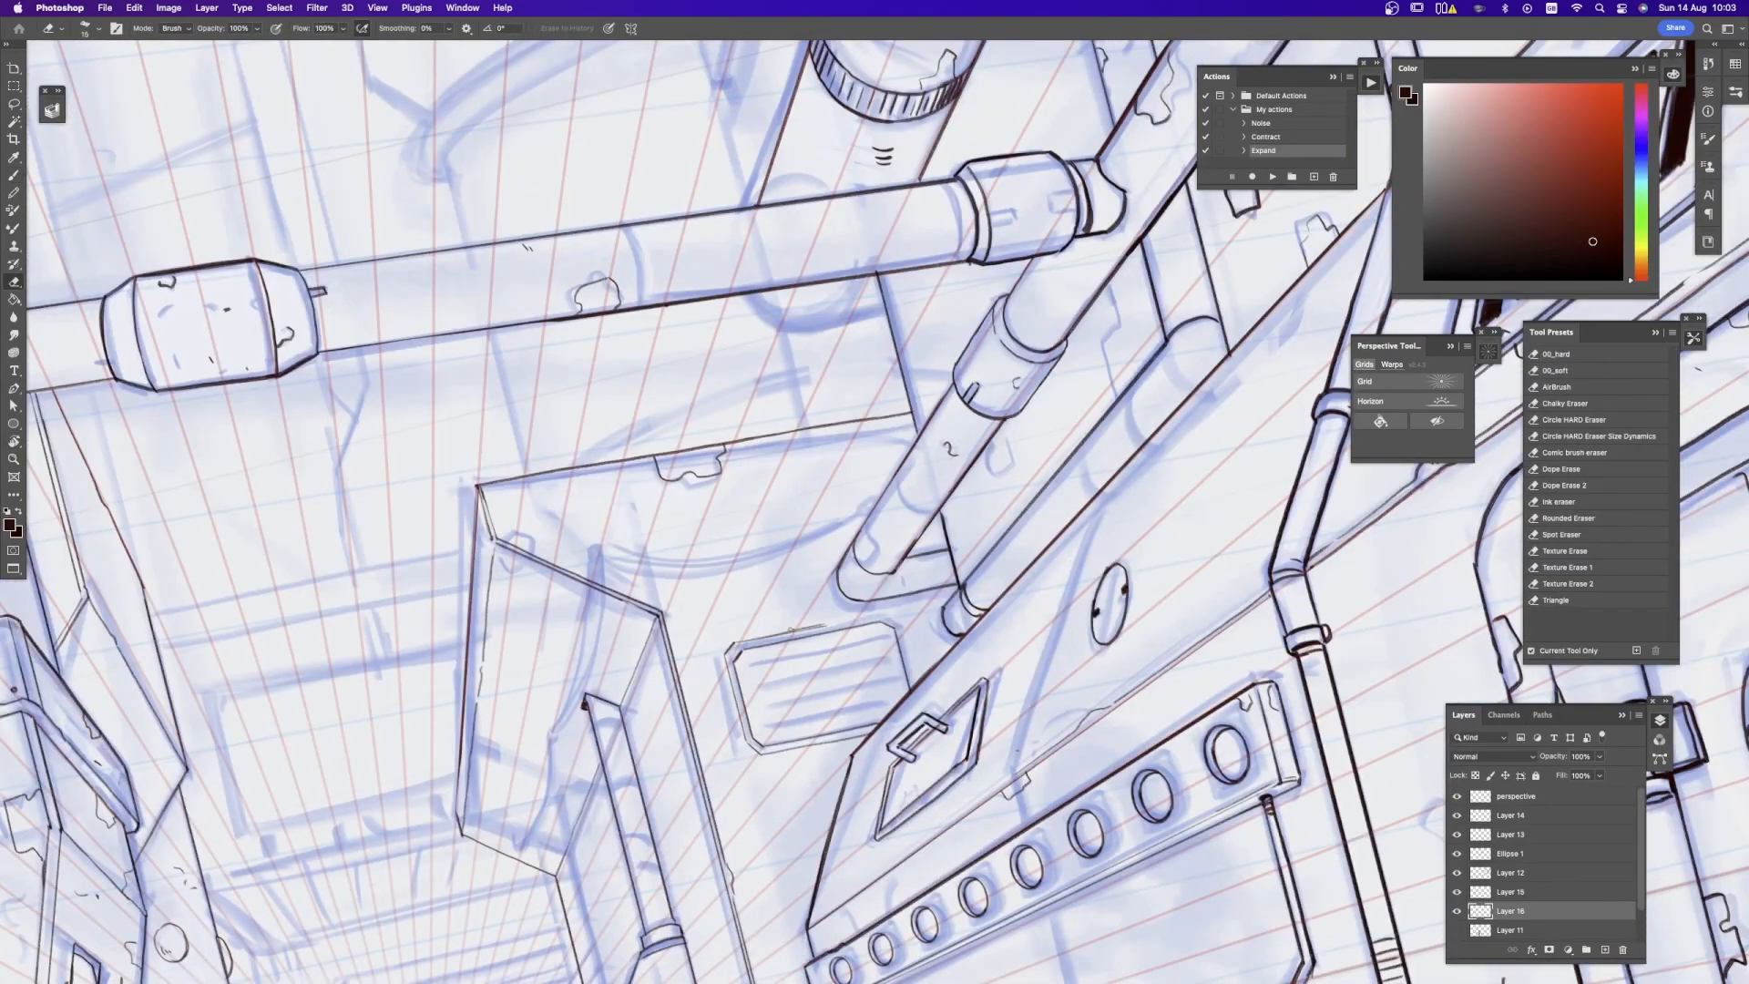
{"action": "key", "text": "r"}
{"action": "mouse_move", "coordinate": [905, 668]}
{"action": "left_mouse_down"}
{"action": "mouse_move", "coordinate": [747, 601]}
{"action": "mouse_move", "coordinate": [848, 668]}
{"action": "left_mouse_up"}
{"action": "key", "text": "b"}
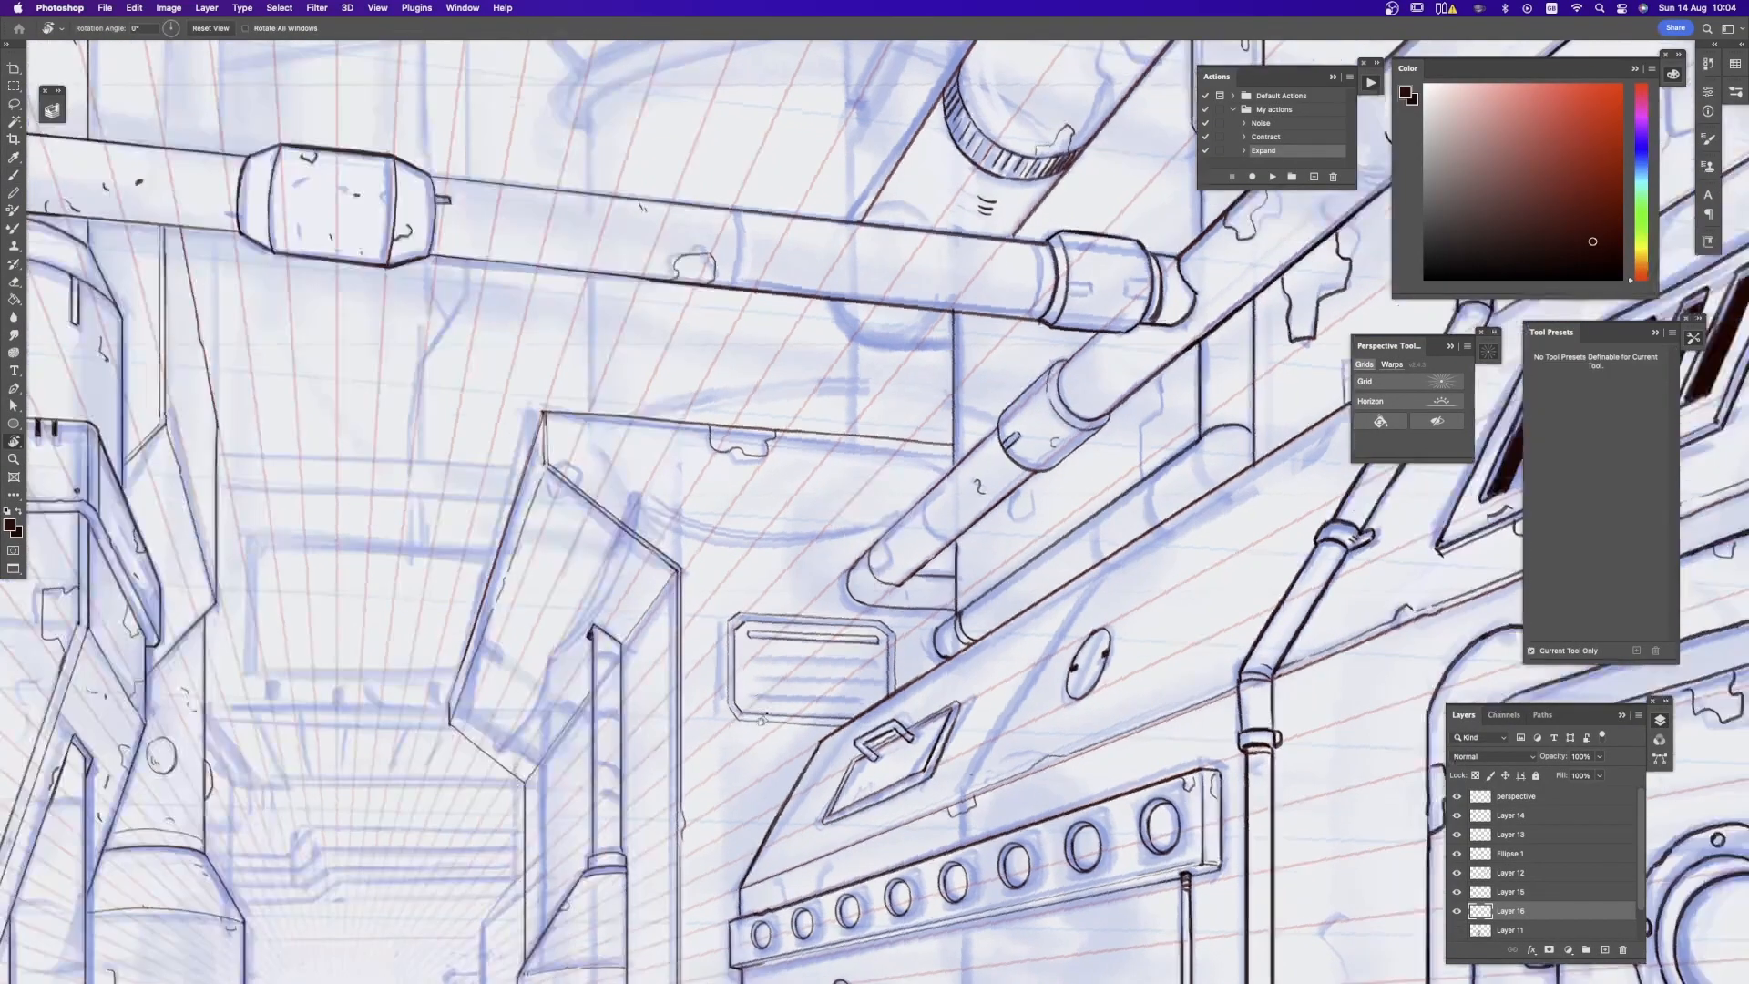
{"action": "key", "text": "l"}
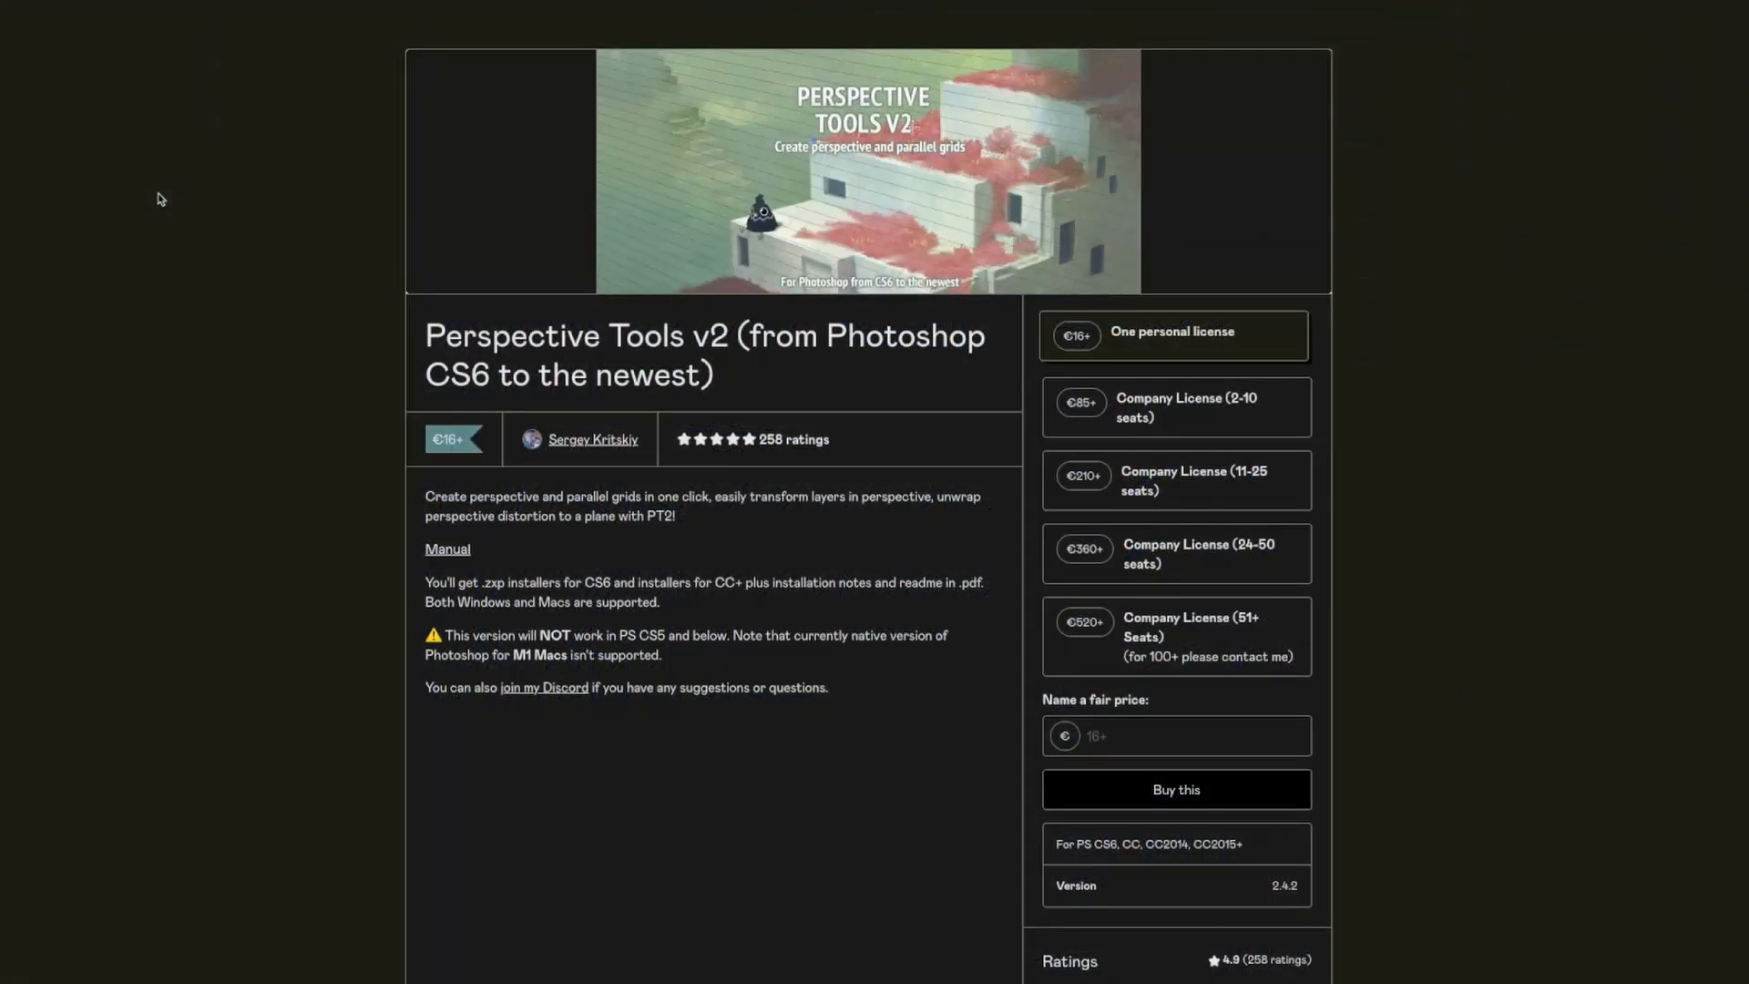
Look over the Perspective Tools v2 product page, including its description, licence options and ratings
{"action": "scroll", "coordinate": [161, 198], "scroll_direction": "down", "scroll_amount": 2}
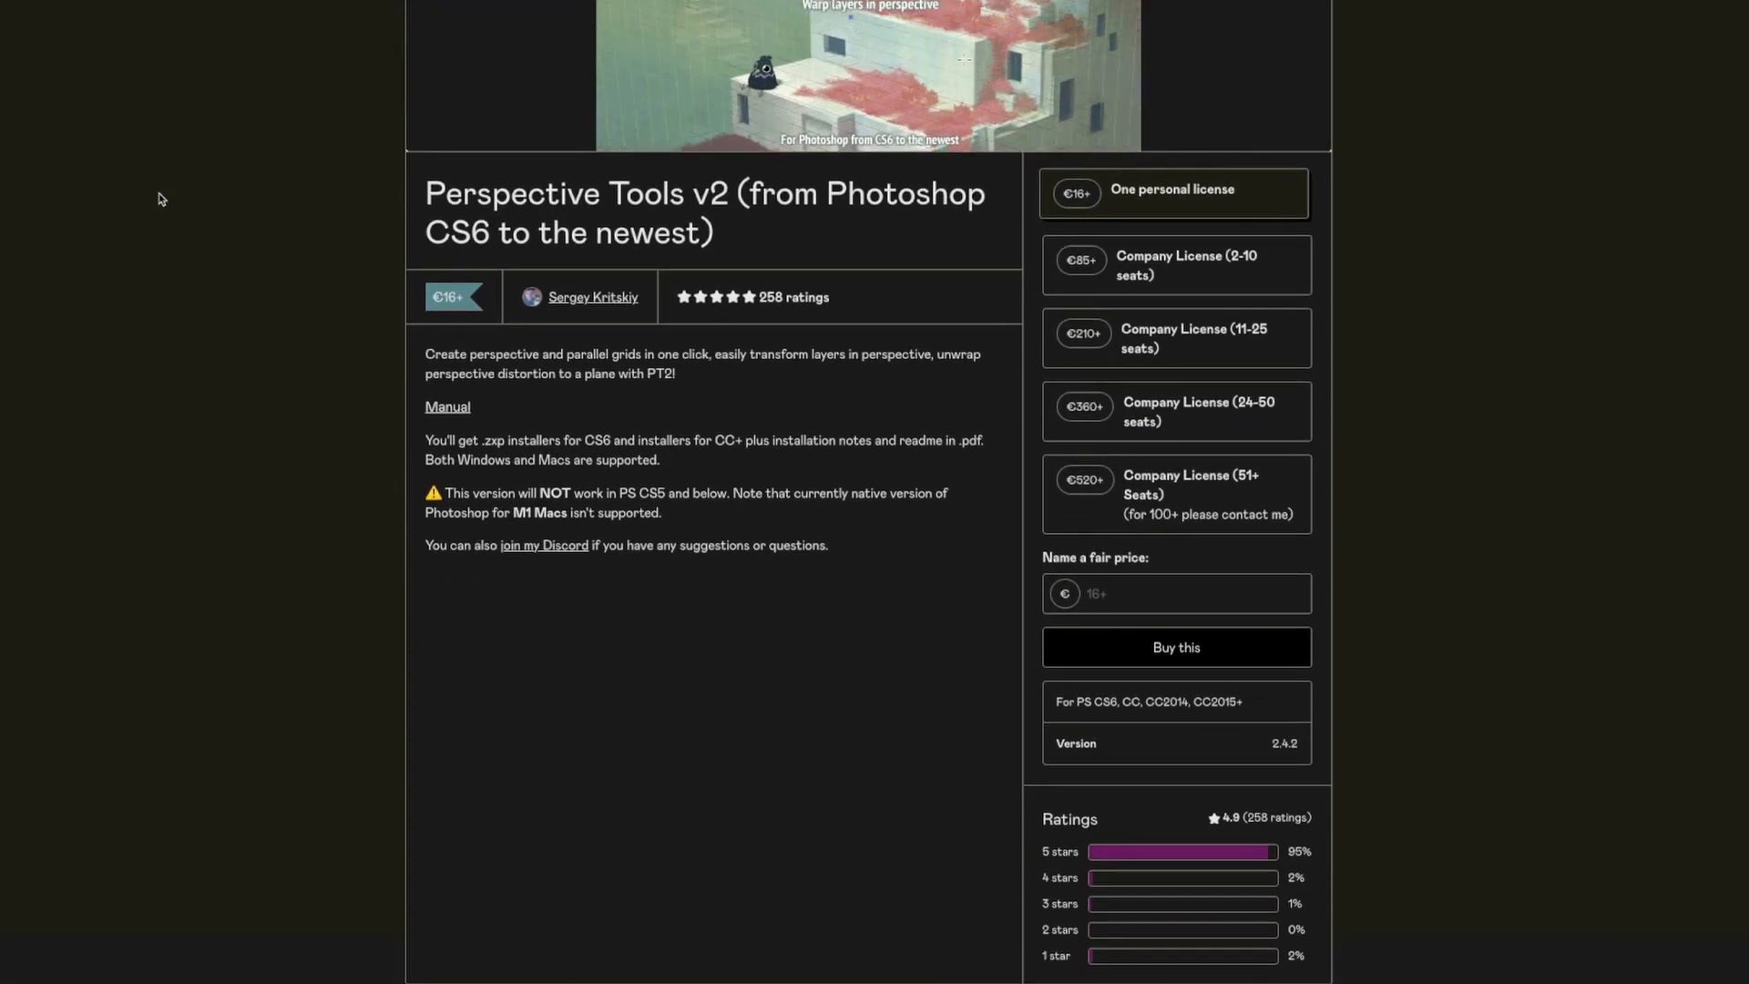
{"action": "scroll", "coordinate": [160, 198], "scroll_direction": "up", "scroll_amount": 2}
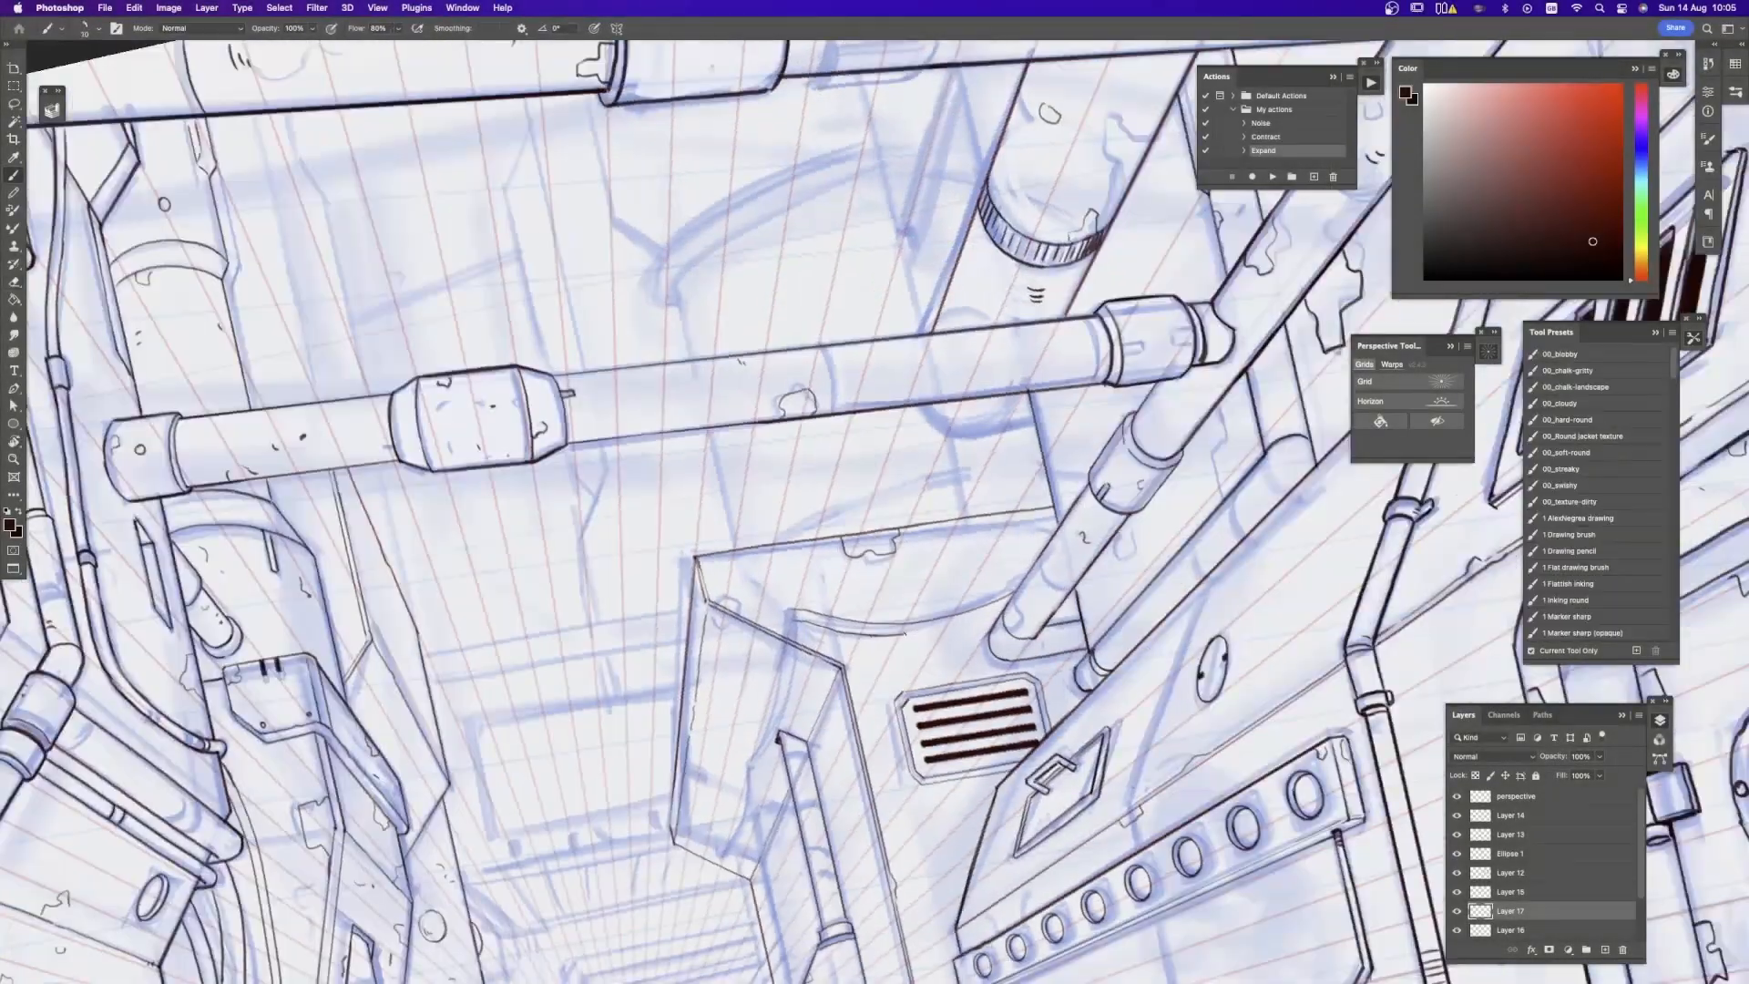
Ink the curved band and the angled hood edges of the duct beside the slotted wall vent
{"action": "left_click_drag", "start_coordinate": [904, 633], "coordinate": [998, 609]}
{"action": "mouse_move", "coordinate": [998, 610]}
{"action": "left_mouse_down"}
{"action": "mouse_move", "coordinate": [876, 651]}
{"action": "mouse_move", "coordinate": [938, 644]}
{"action": "left_mouse_up"}
{"action": "key", "text": "r"}
{"action": "left_click_drag", "start_coordinate": [730, 604], "coordinate": [713, 657]}
{"action": "left_click_drag", "start_coordinate": [735, 614], "coordinate": [709, 684]}
{"action": "key", "text": "r"}
{"action": "mouse_move", "coordinate": [711, 681]}
{"action": "left_mouse_down"}
{"action": "mouse_move", "coordinate": [648, 523]}
{"action": "mouse_move", "coordinate": [781, 658]}
{"action": "mouse_move", "coordinate": [704, 656]}
{"action": "mouse_move", "coordinate": [807, 627]}
{"action": "left_mouse_up"}
{"action": "key", "text": "space"}
{"action": "key", "text": "space"}
{"action": "left_click_drag", "start_coordinate": [807, 627], "coordinate": [827, 625]}
Ink the straight wall edge rising above the duct hood and clean up the line work with the eraser
{"action": "left_click_drag", "start_coordinate": [615, 683], "coordinate": [716, 664]}
{"action": "key", "text": "r"}
{"action": "mouse_move", "coordinate": [716, 663]}
{"action": "left_mouse_down"}
{"action": "mouse_move", "coordinate": [887, 488]}
{"action": "mouse_move", "coordinate": [918, 557]}
{"action": "mouse_move", "coordinate": [829, 387]}
{"action": "mouse_move", "coordinate": [806, 750]}
{"action": "mouse_move", "coordinate": [720, 495]}
{"action": "left_mouse_up"}
{"action": "key", "text": "space"}
{"action": "key", "text": "space"}
{"action": "key", "text": "z"}
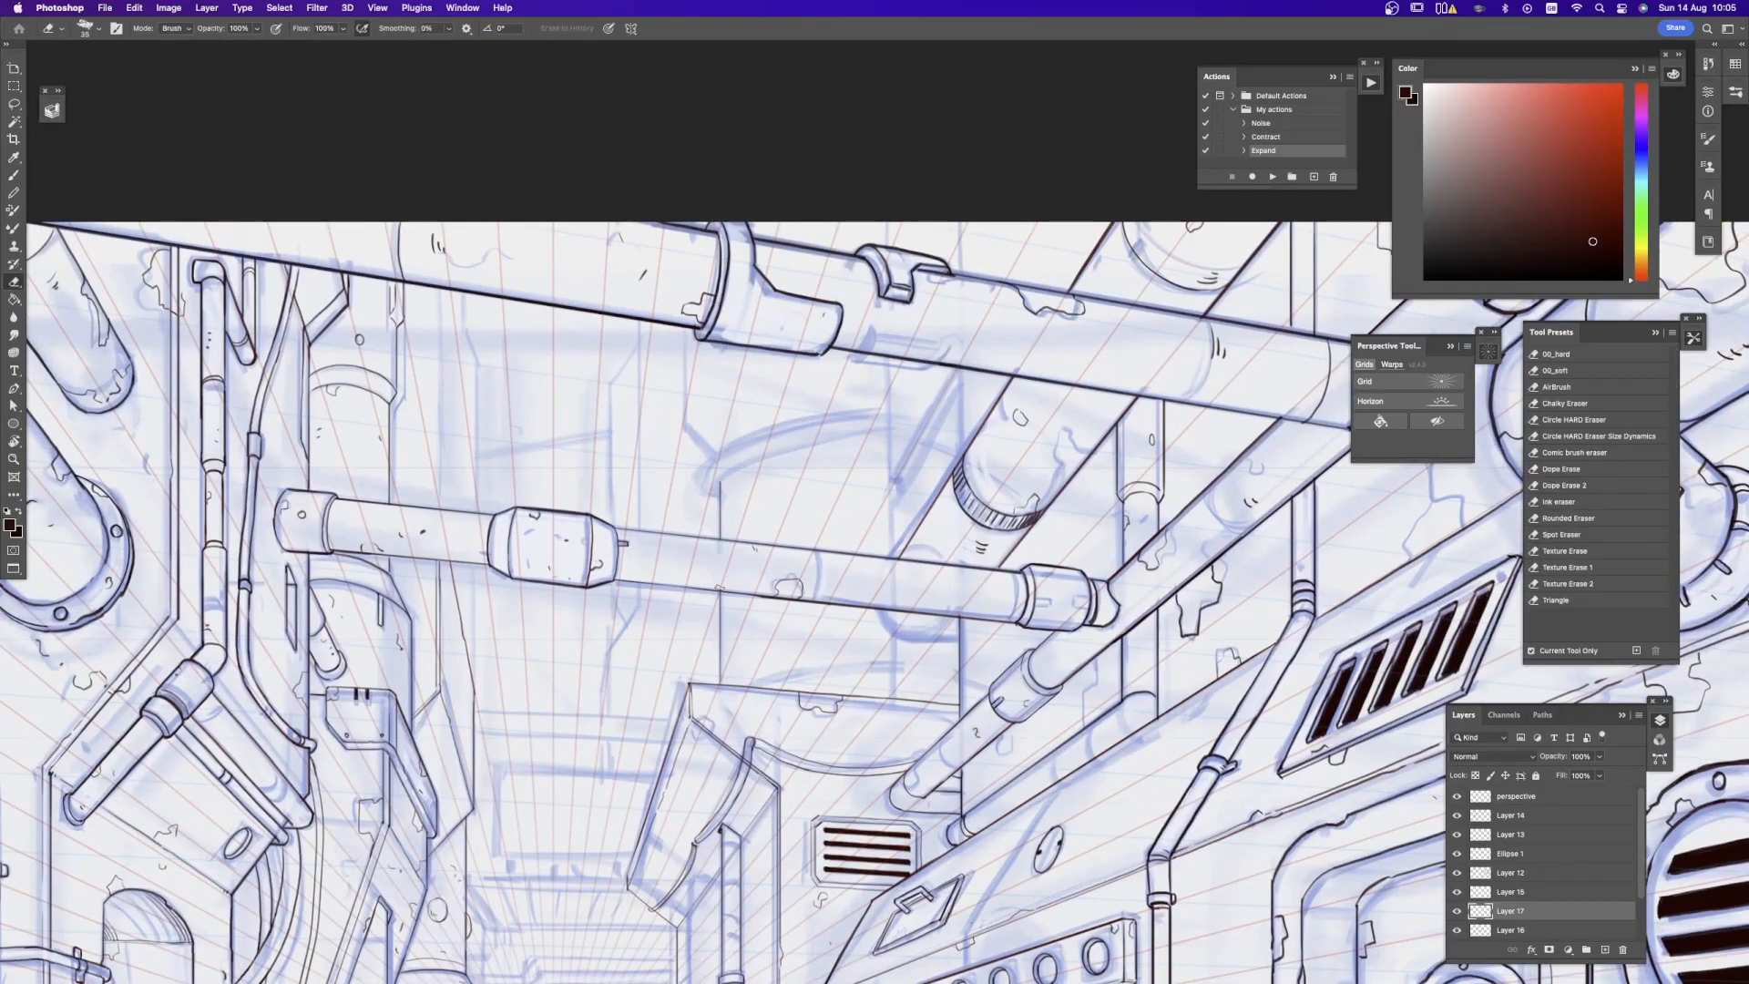
{"action": "left_click_drag", "start_coordinate": [813, 631], "coordinate": [765, 630]}
{"action": "key", "text": "b"}
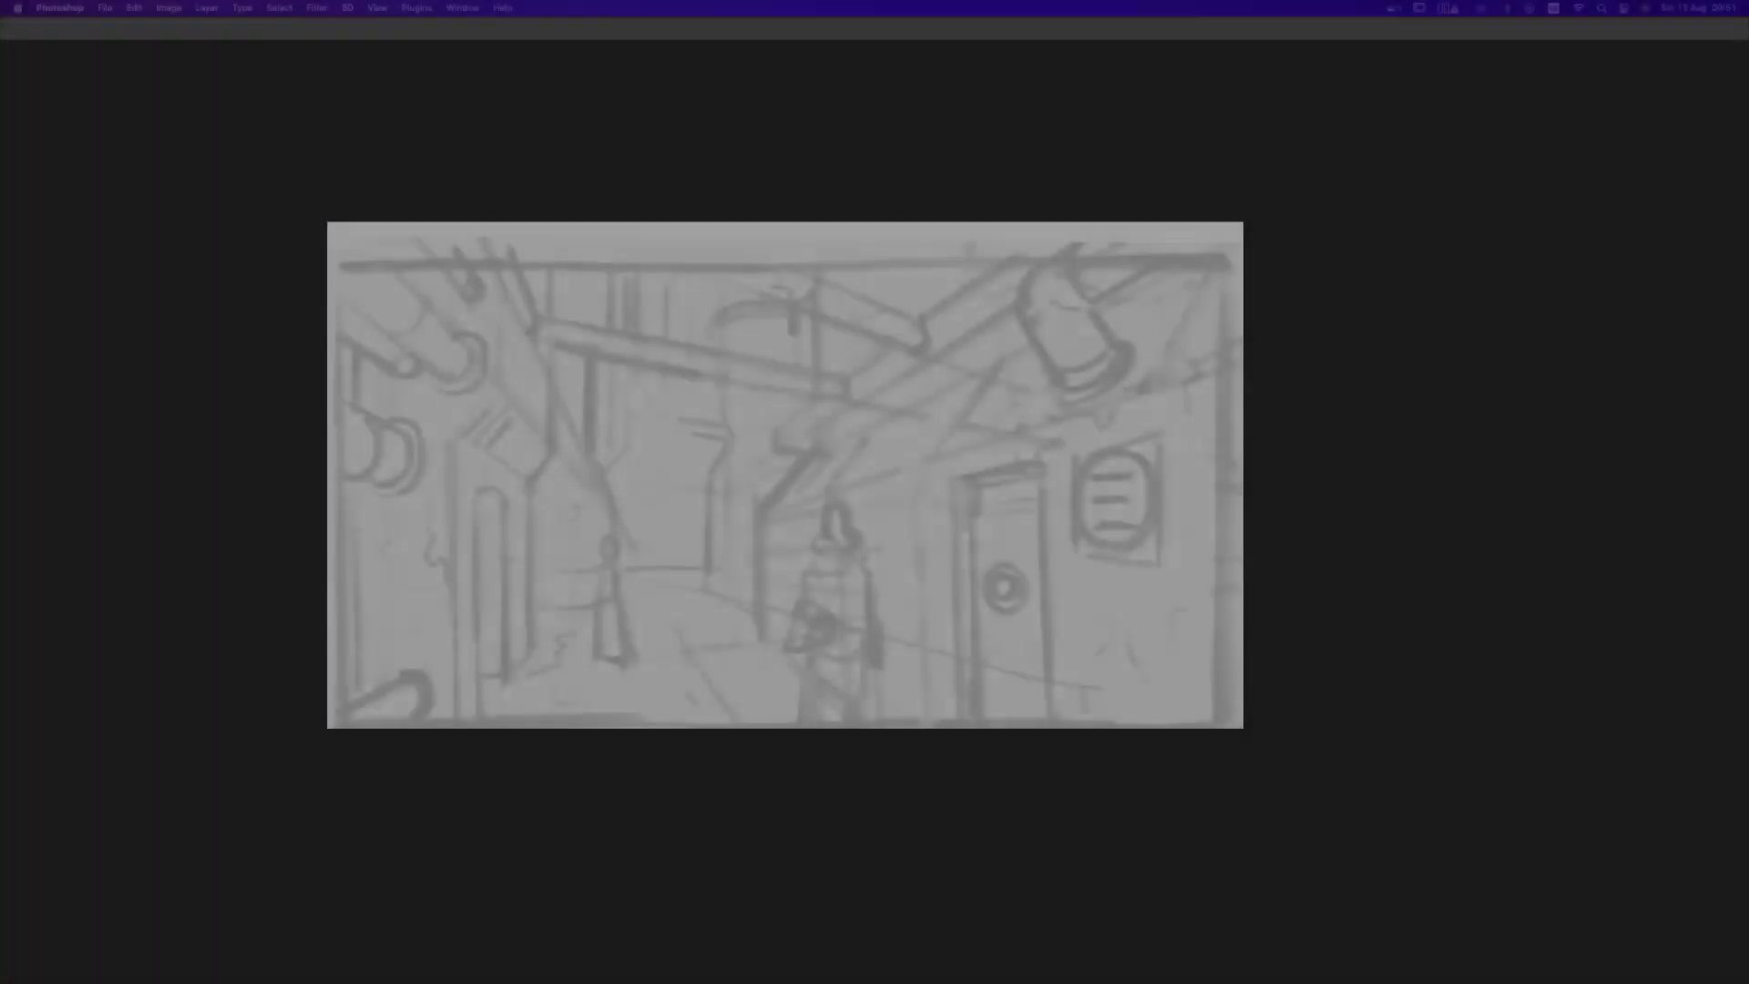
Try a freehand vertical brush stroke along the wall corner in the middle of the rough corridor sketch
{"action": "key", "text": "Tab"}
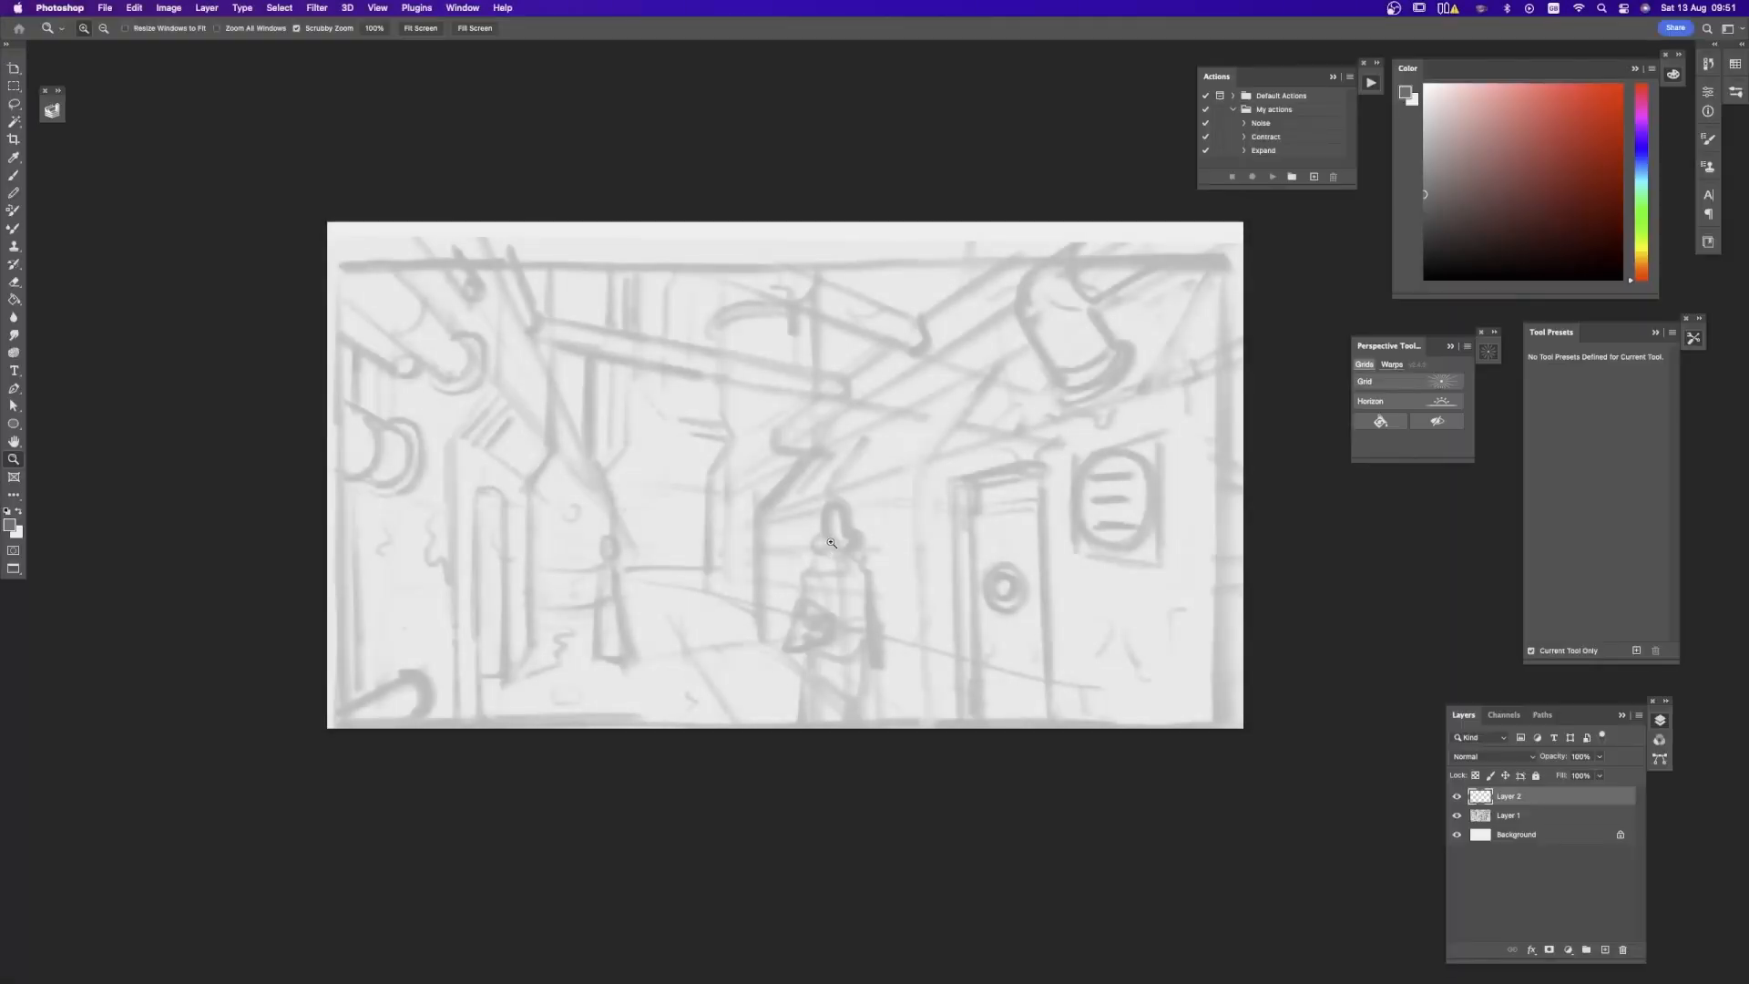
{"action": "left_click_drag", "start_coordinate": [822, 560], "coordinate": [830, 603]}
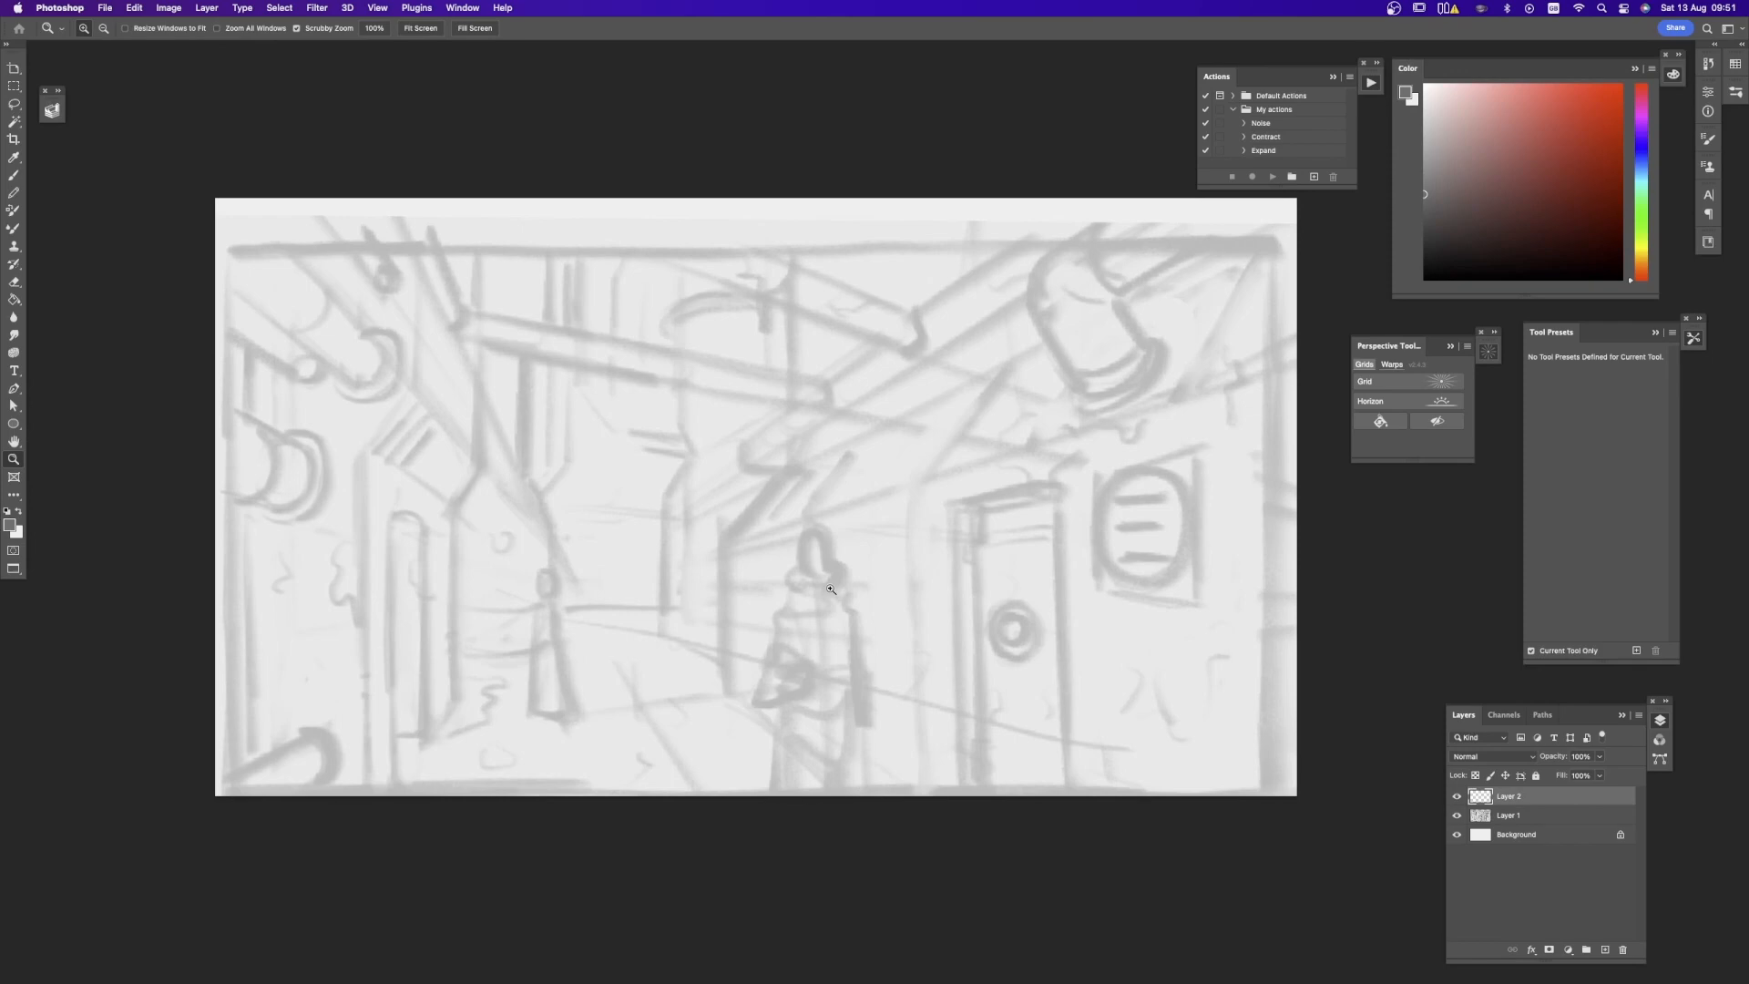
{"action": "key", "text": "b"}
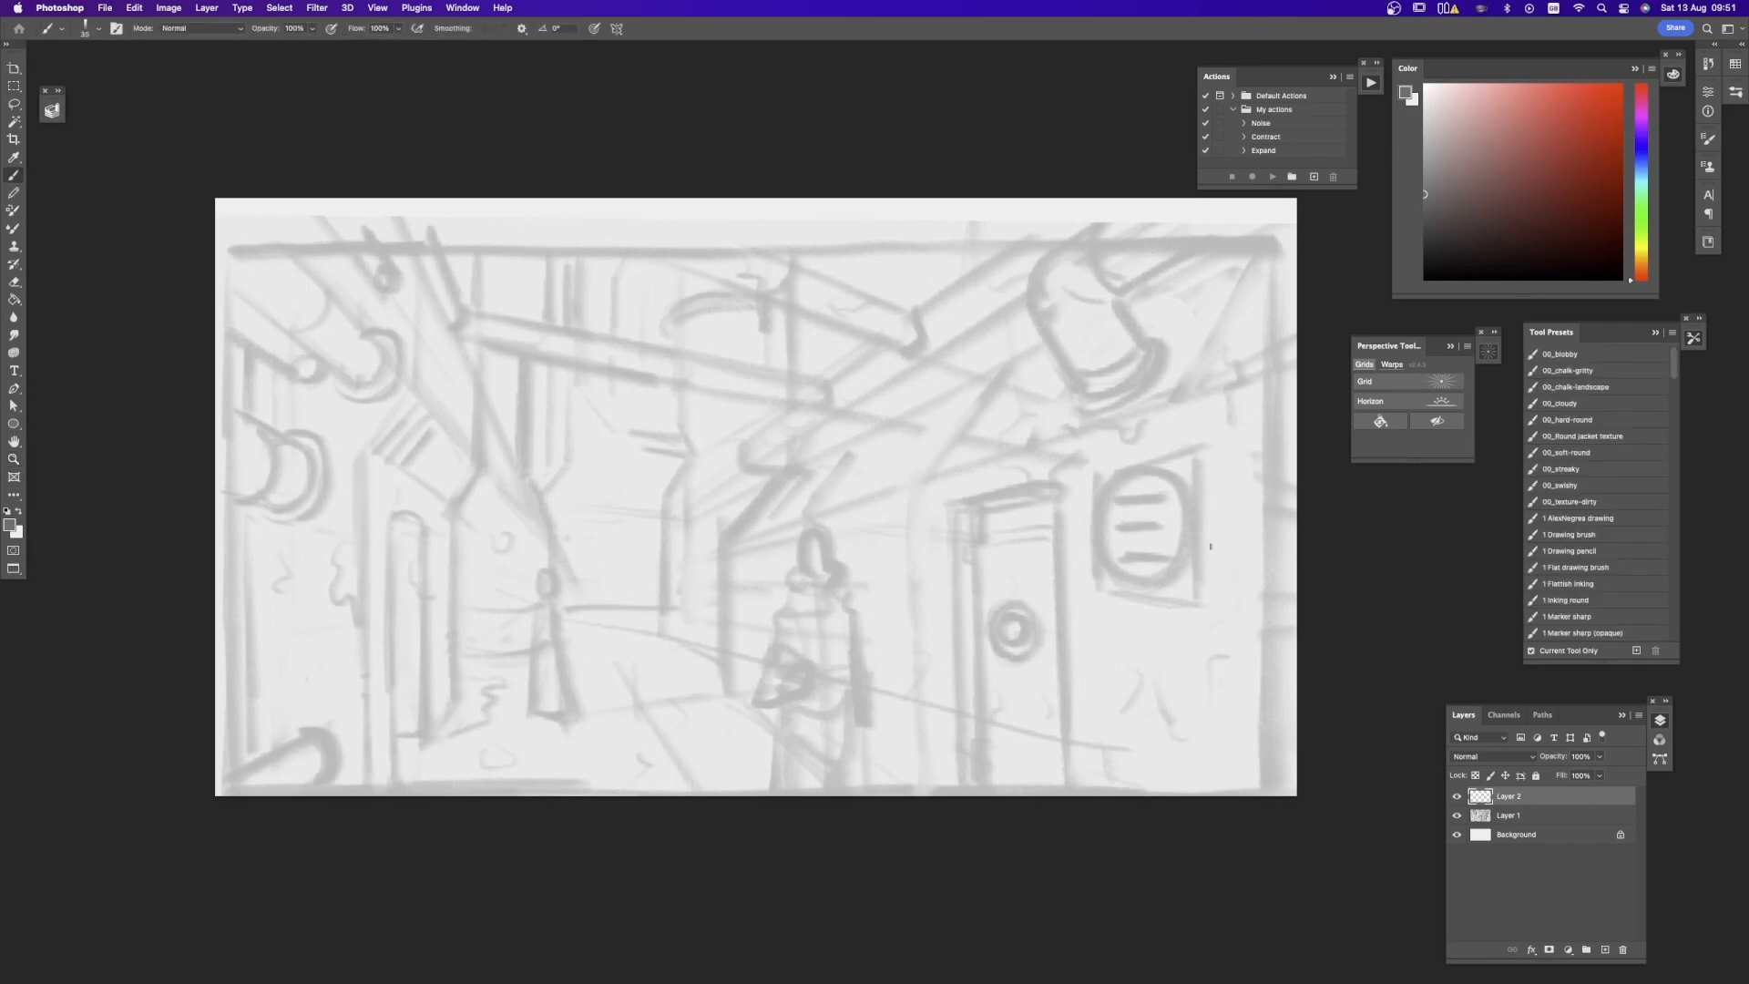
{"action": "key", "text": "z"}
{"action": "left_click_drag", "start_coordinate": [1221, 548], "coordinate": [1226, 585]}
{"action": "key", "text": "b"}
{"action": "left_click_drag", "start_coordinate": [729, 675], "coordinate": [728, 571]}
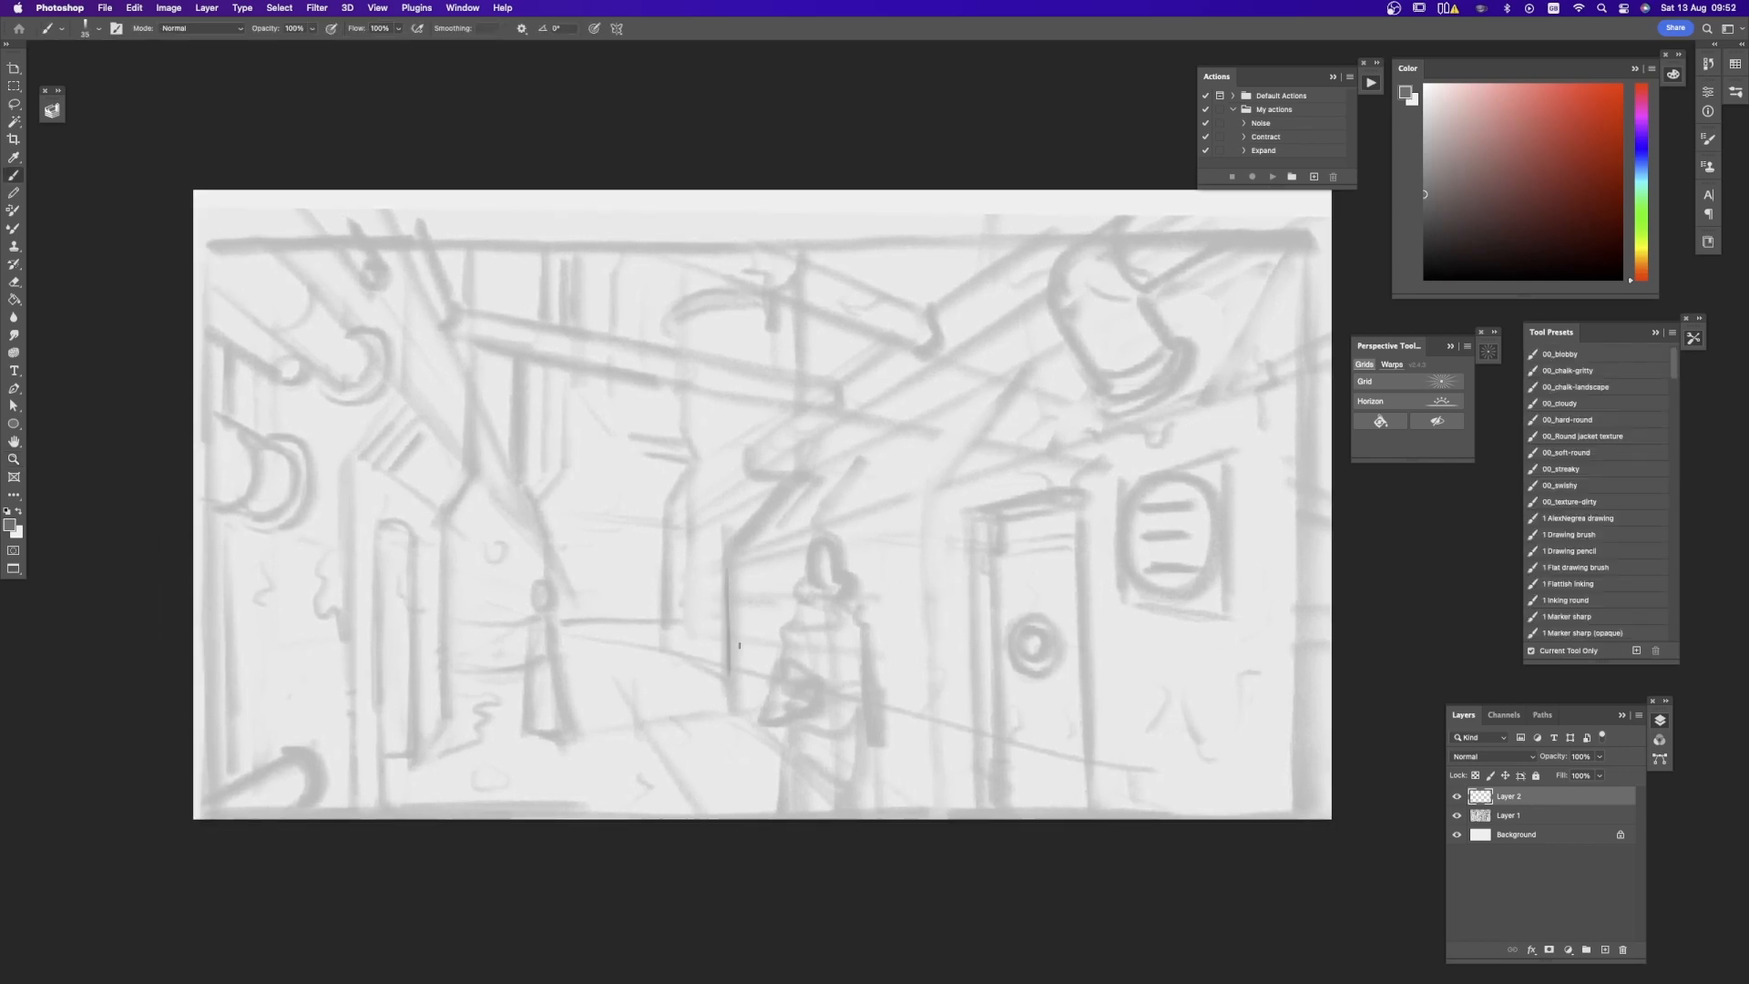
{"action": "key", "text": "super+z"}
Draw a straight horizontal Pen path across the whole sketch at eye level and generate a Perspective Tools horizon from it
{"action": "key", "text": "p"}
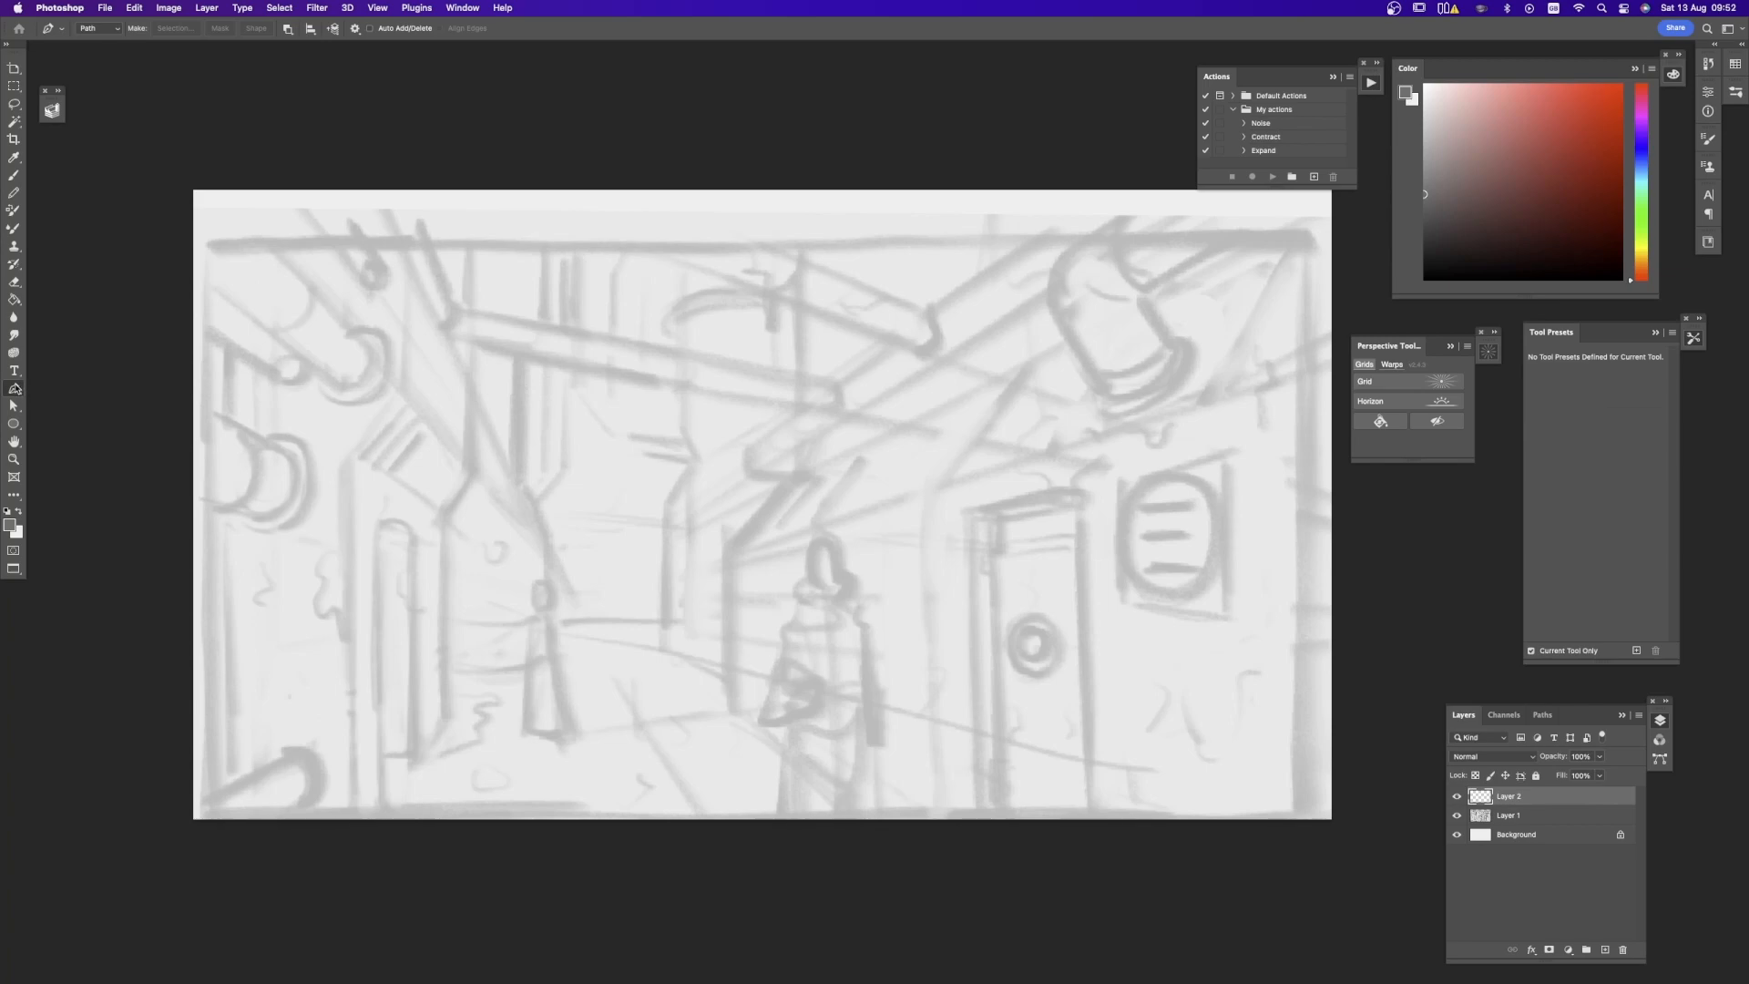
{"action": "left_click", "coordinate": [114, 30]}
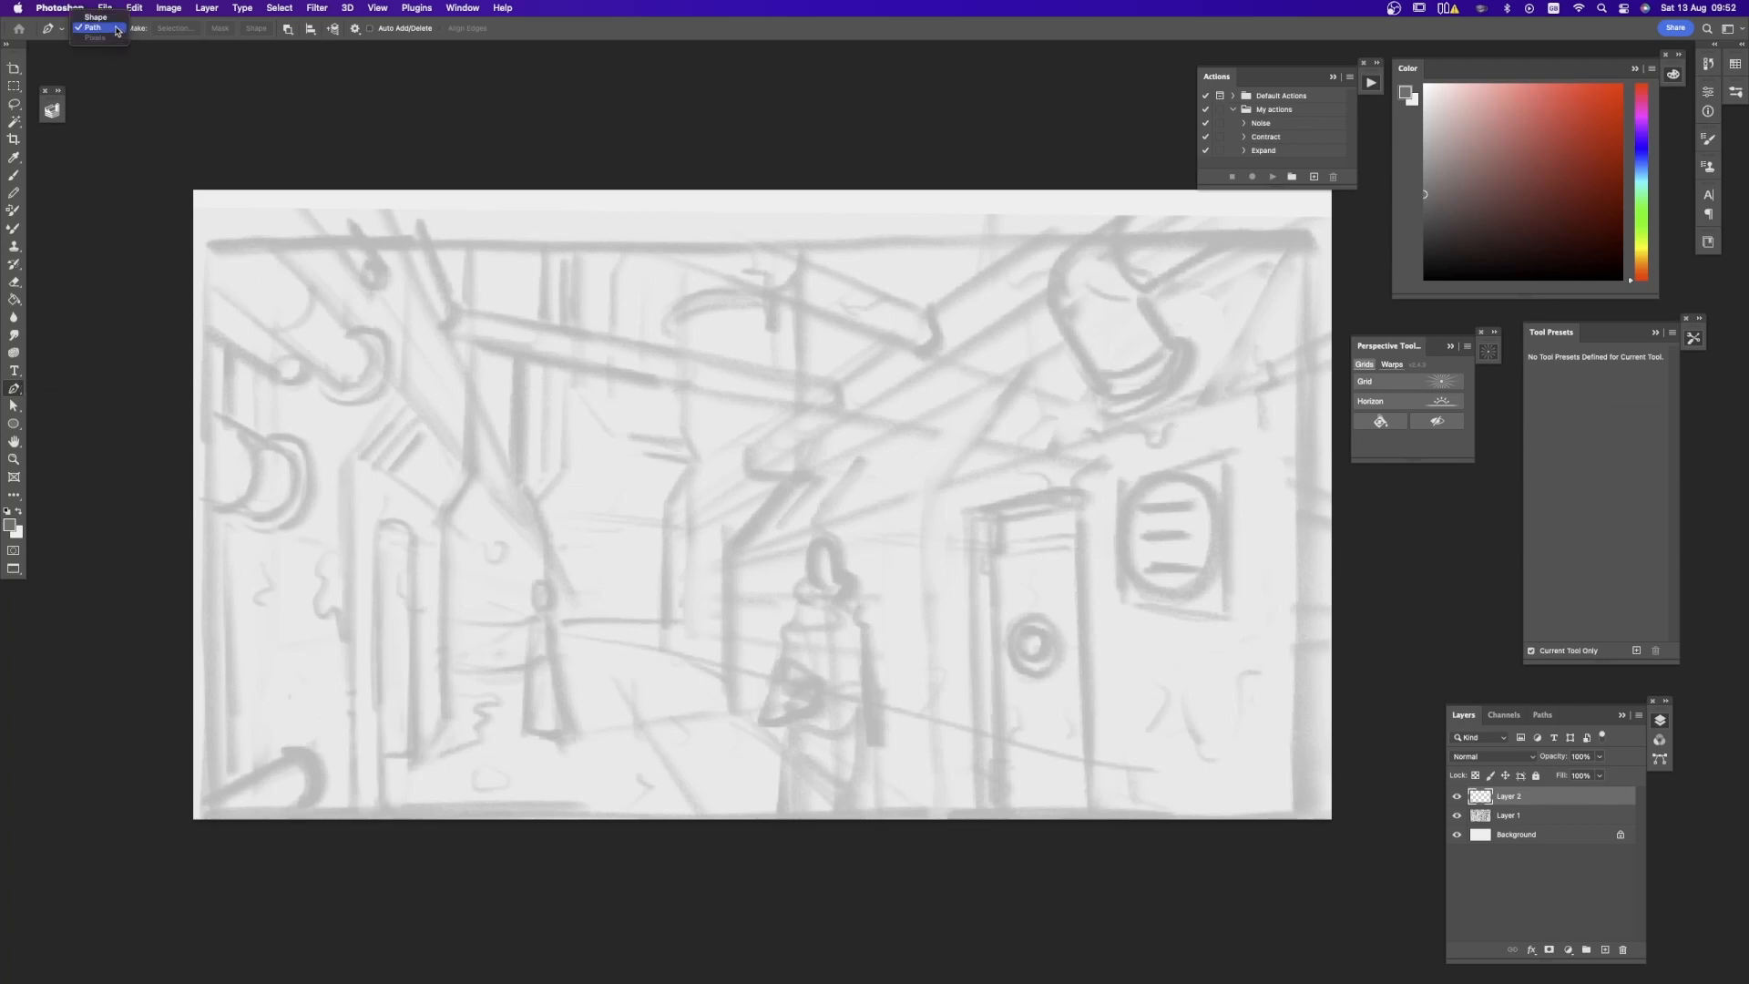
{"action": "left_click", "coordinate": [112, 30]}
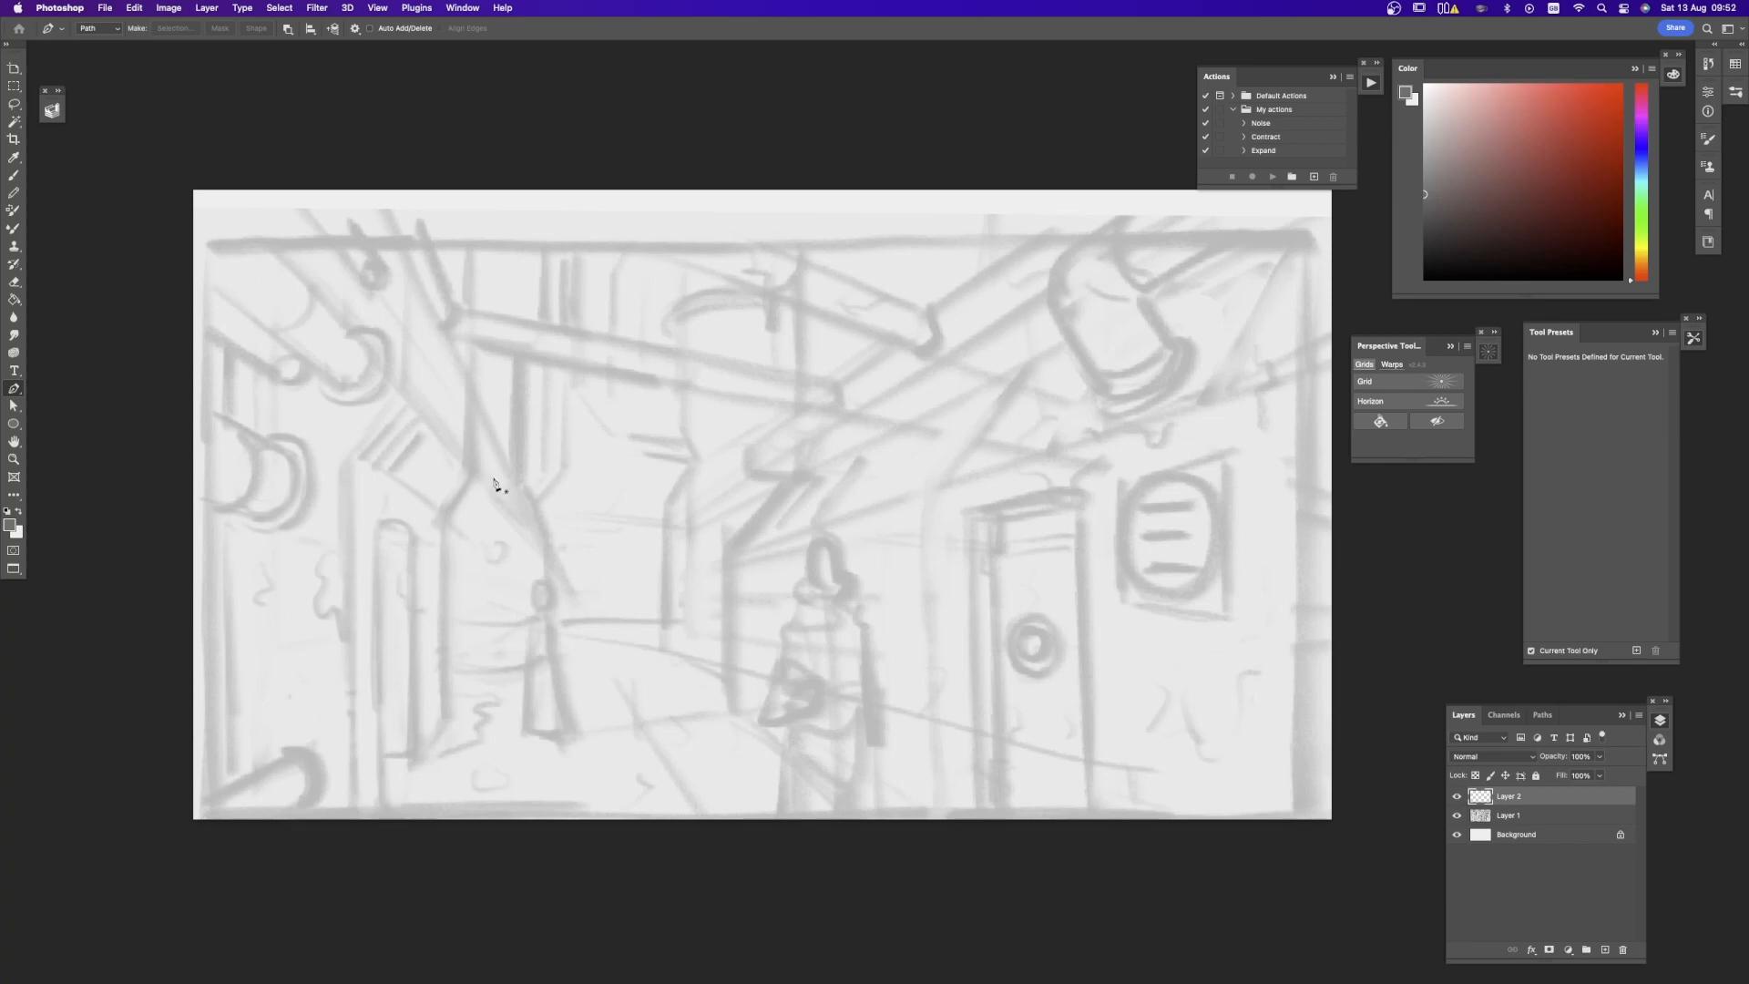
{"action": "left_click", "coordinate": [179, 635]}
{"action": "left_click", "coordinate": [1350, 656], "text": "shift"}
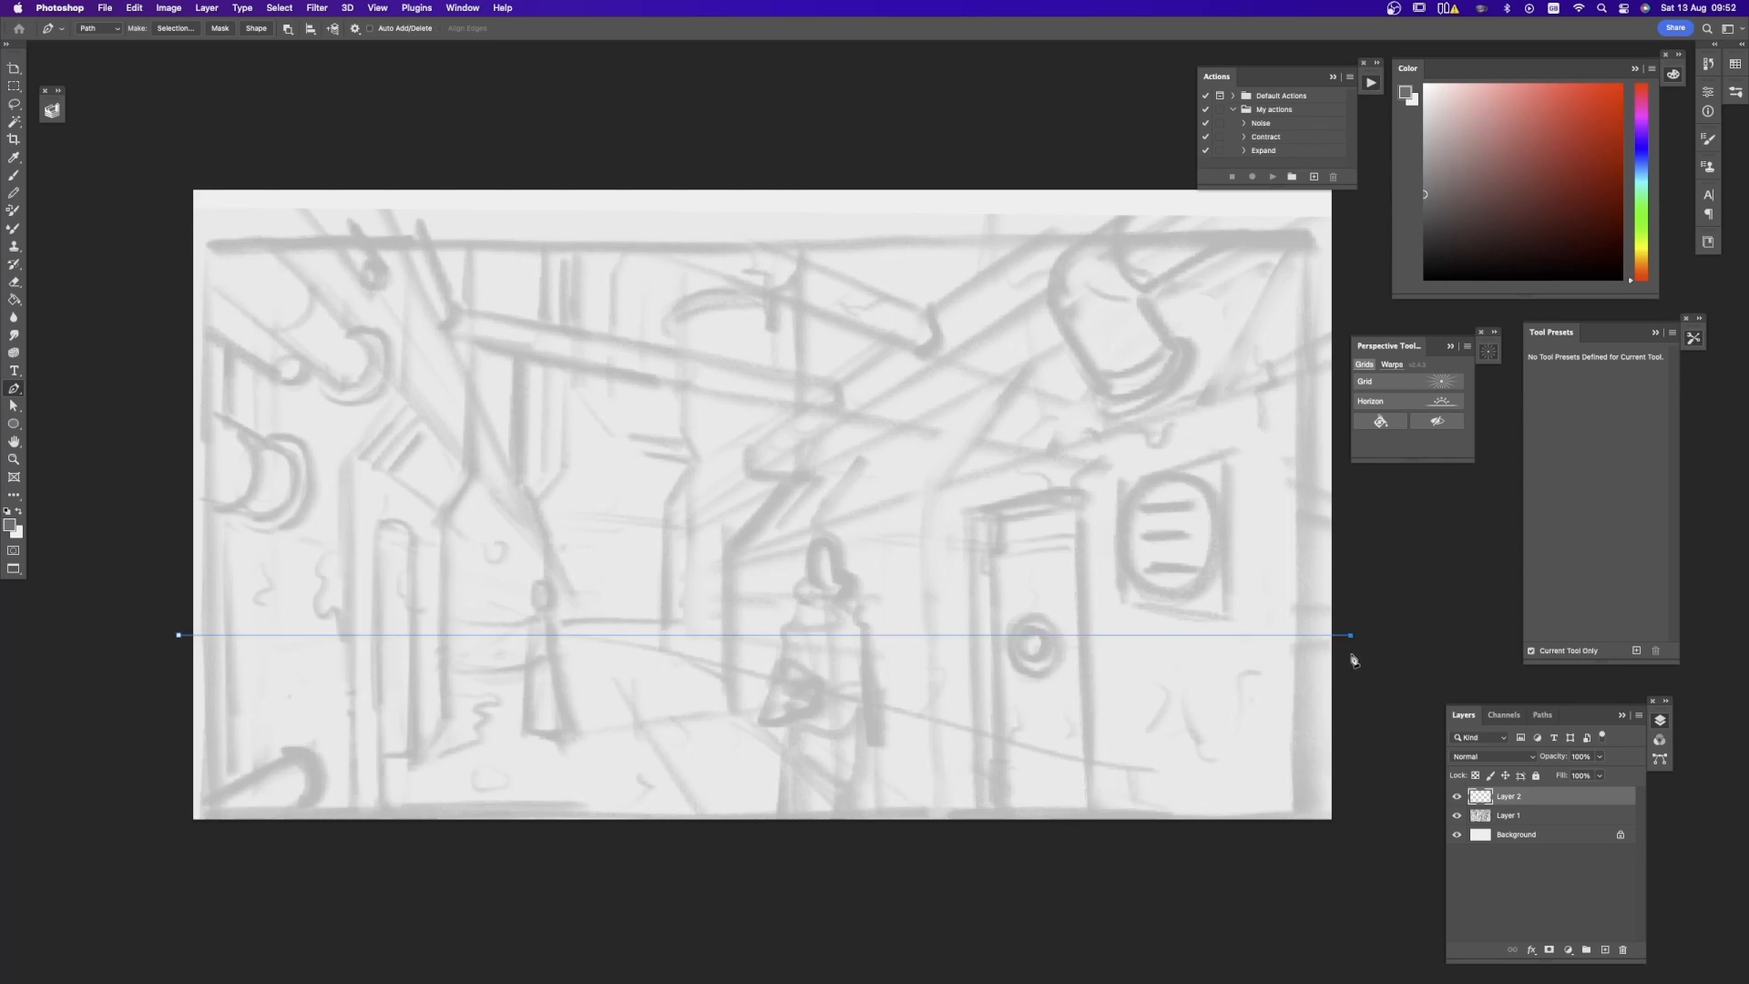
{"action": "left_click", "coordinate": [1384, 401]}
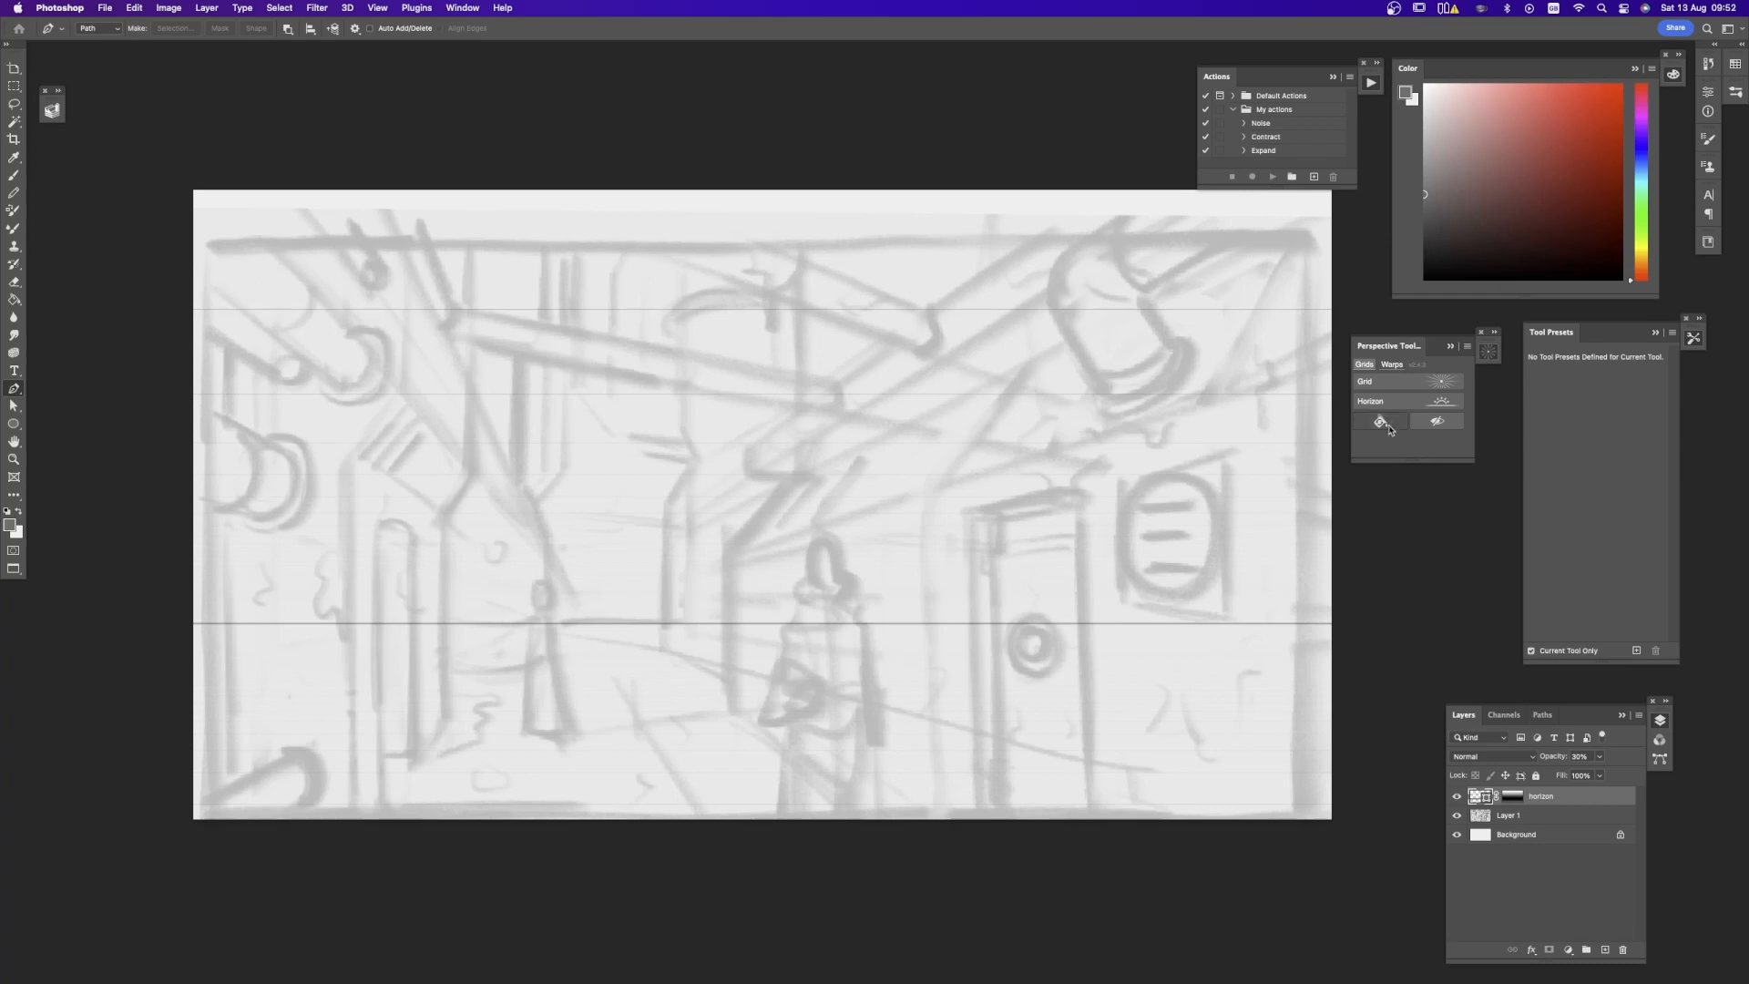
Draw a Pen path along a receding line on the far wall of the corridor and generate a perspective grid from it
{"action": "left_click", "coordinate": [1381, 420]}
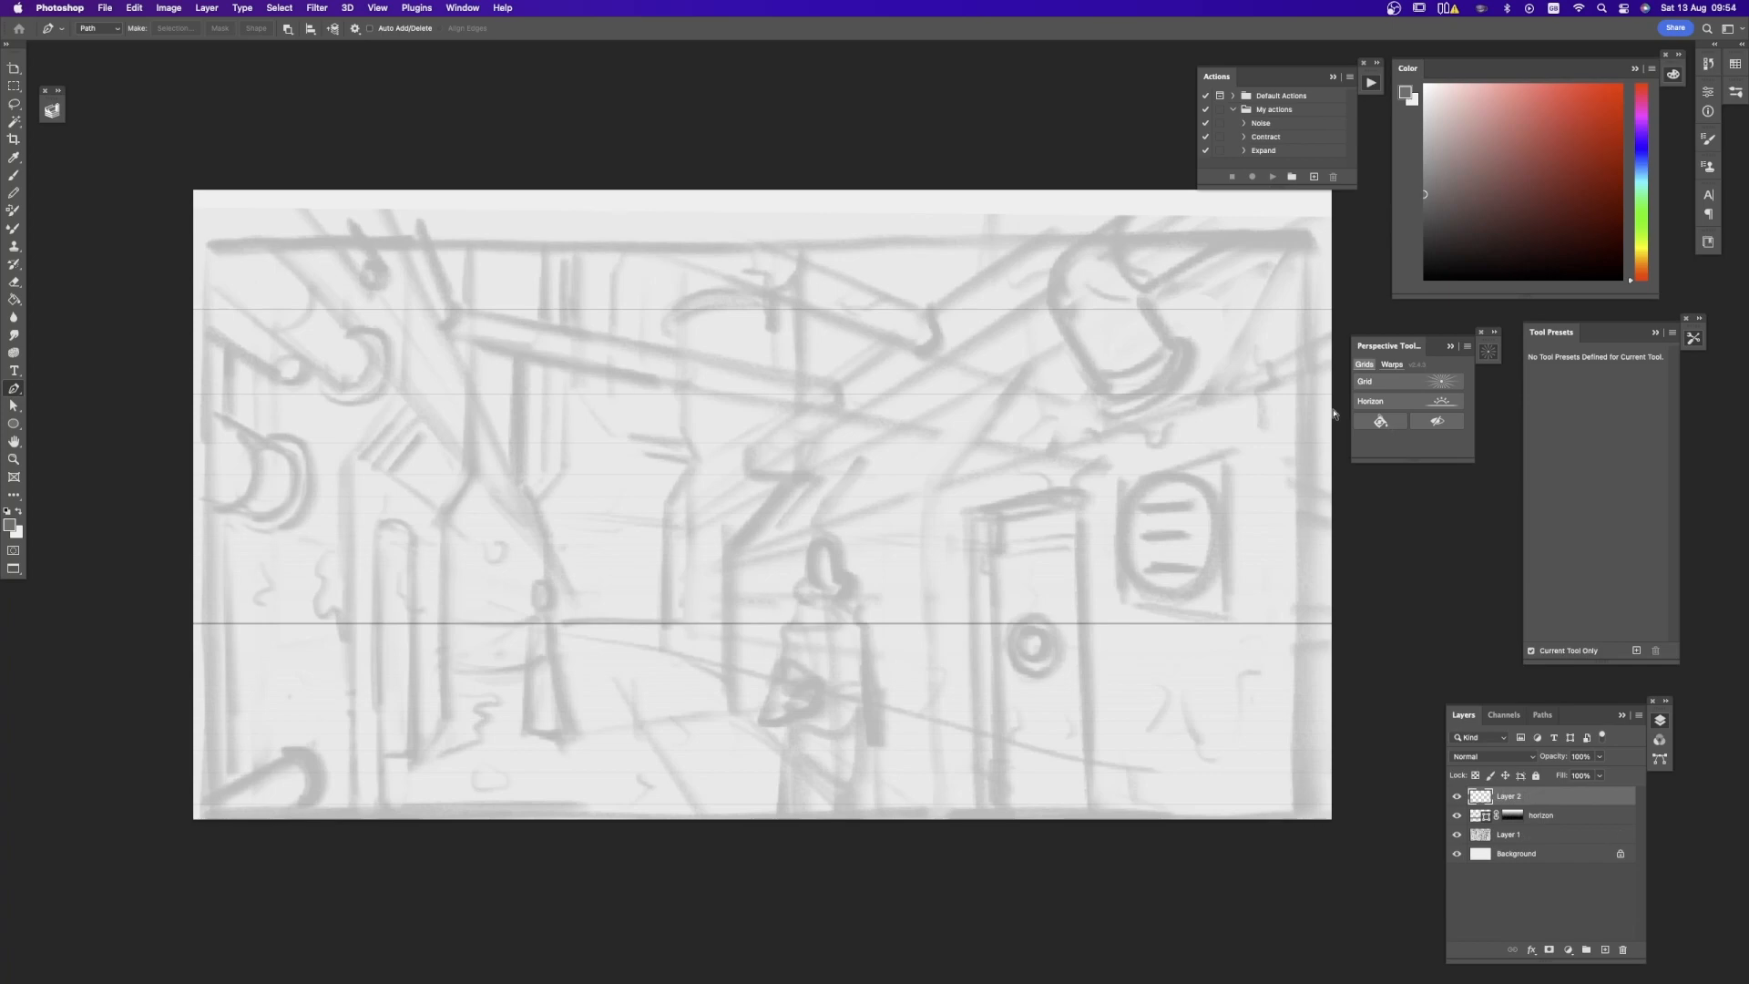
{"action": "left_click", "coordinate": [399, 389]}
{"action": "left_click", "coordinate": [475, 474]}
{"action": "left_click", "coordinate": [1408, 385]}
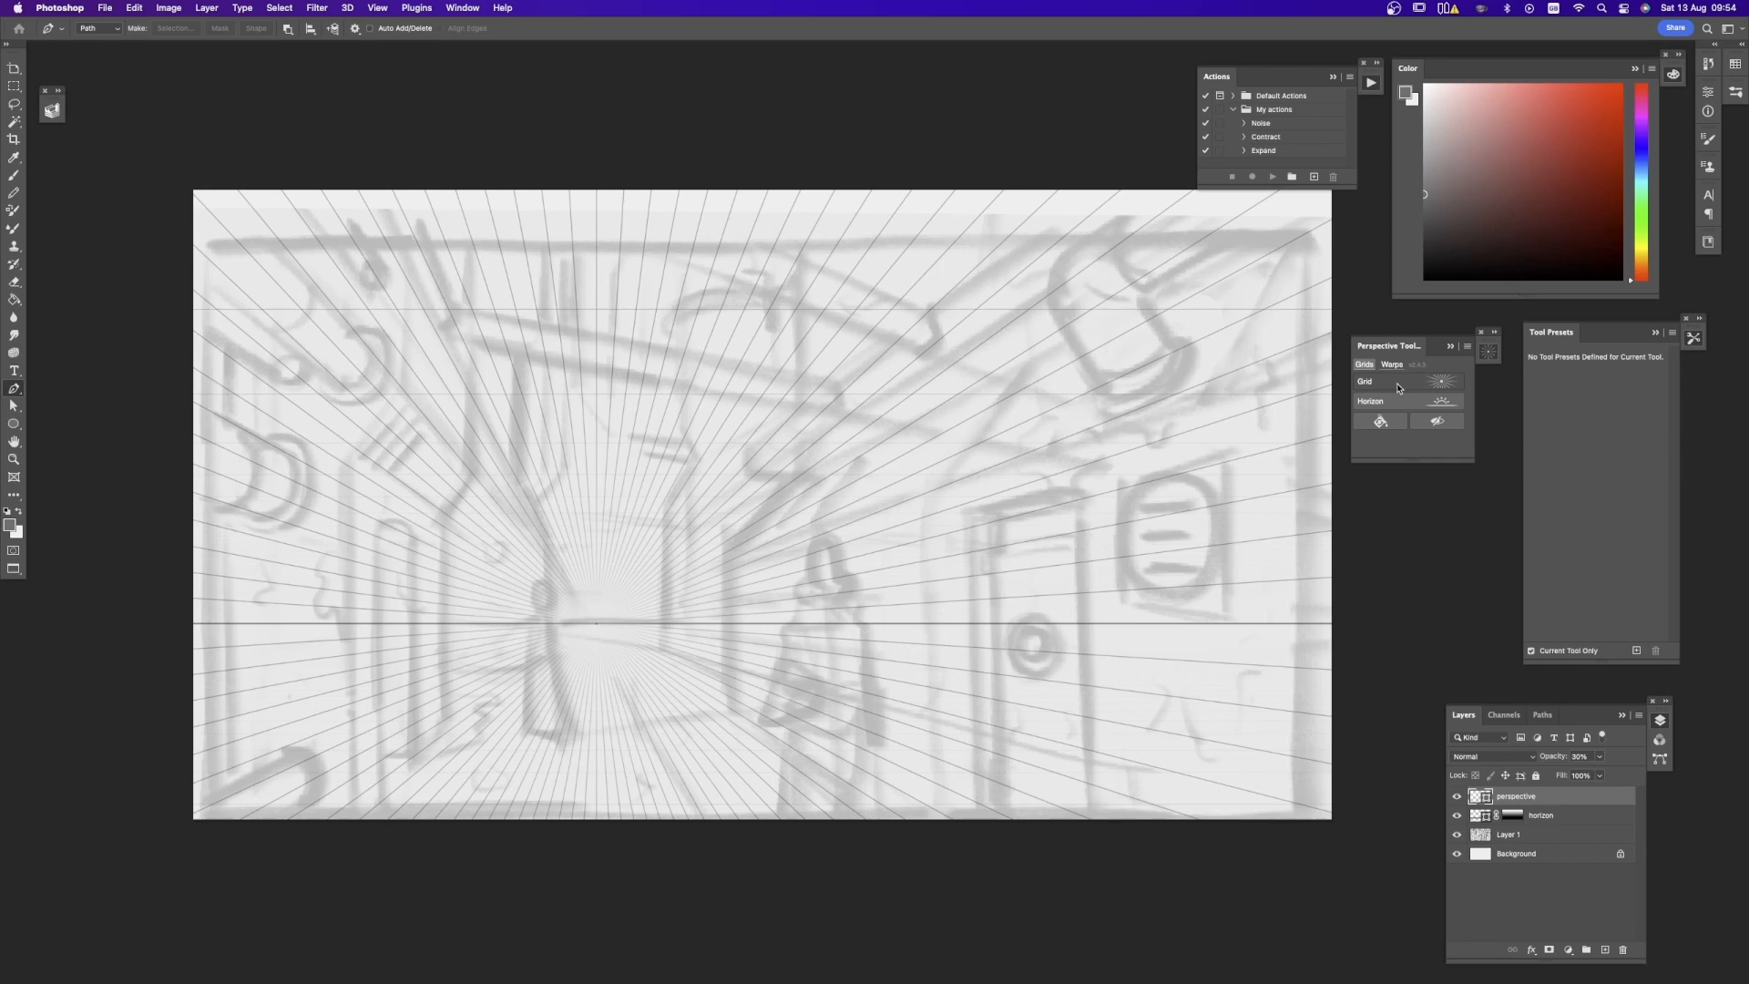
Regenerate the perspective grid in red with density multiplier 1, layer opacity 30% and width multiplier 1.00
{"action": "left_click", "coordinate": [1399, 387]}
{"action": "left_click", "coordinate": [839, 266]}
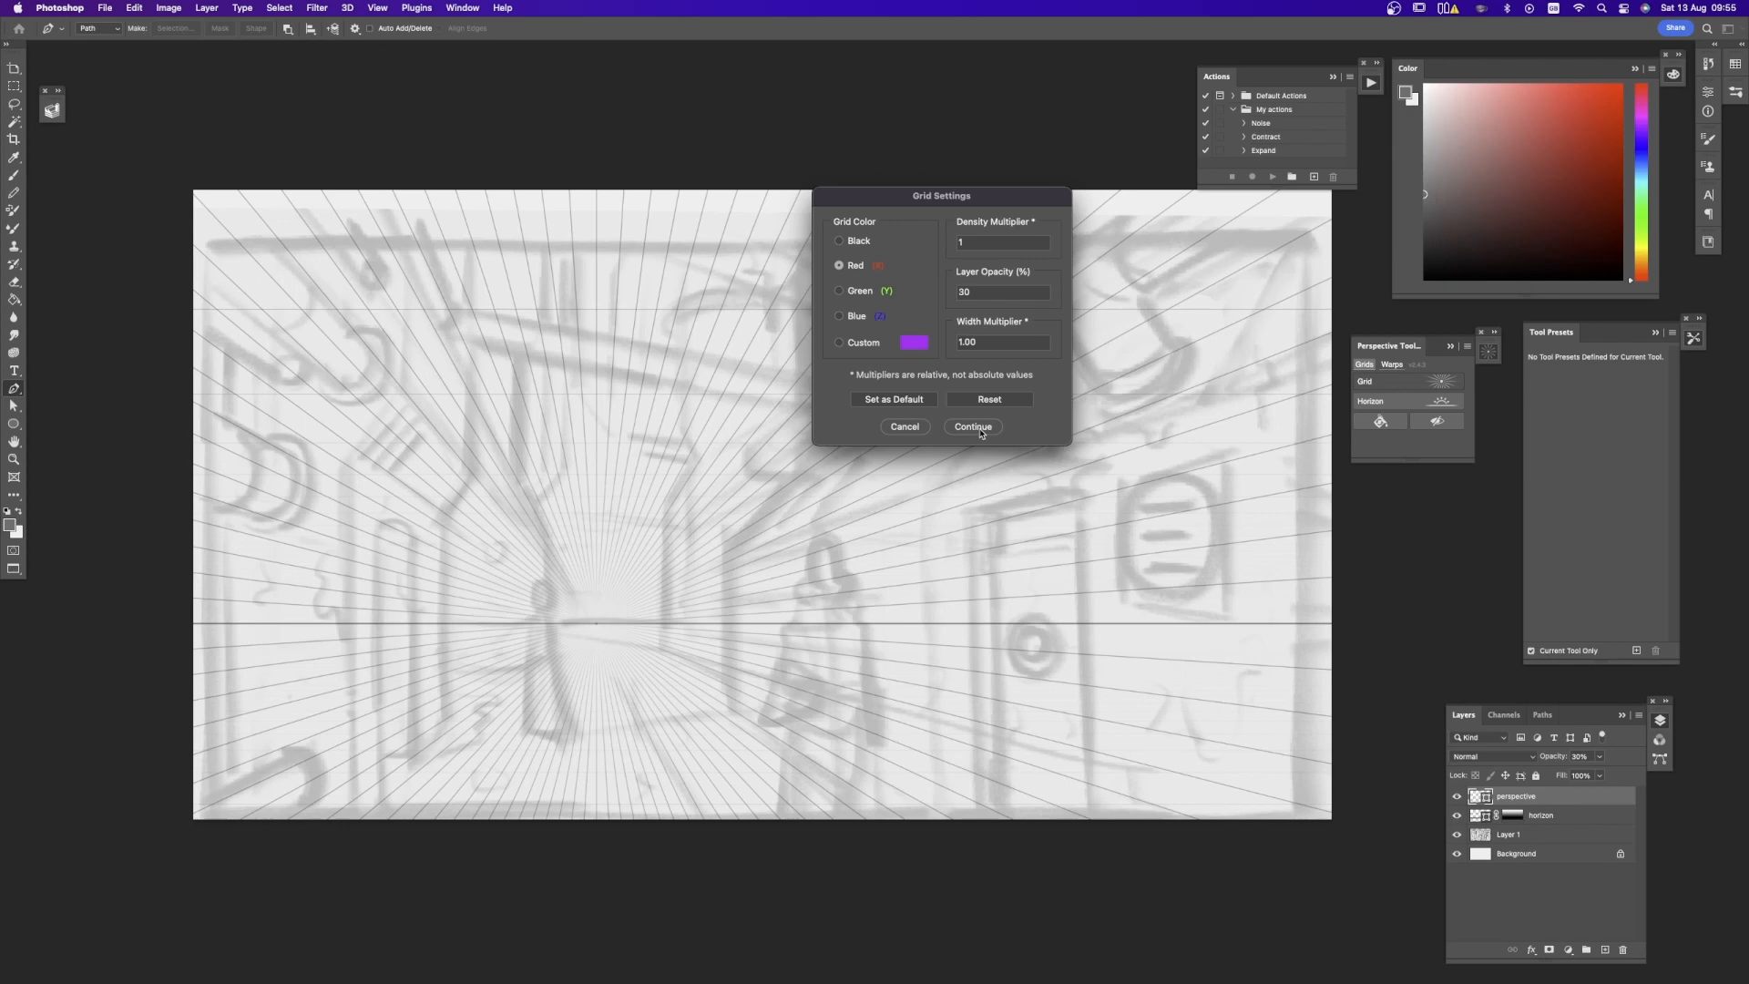
{"action": "left_click", "coordinate": [975, 428]}
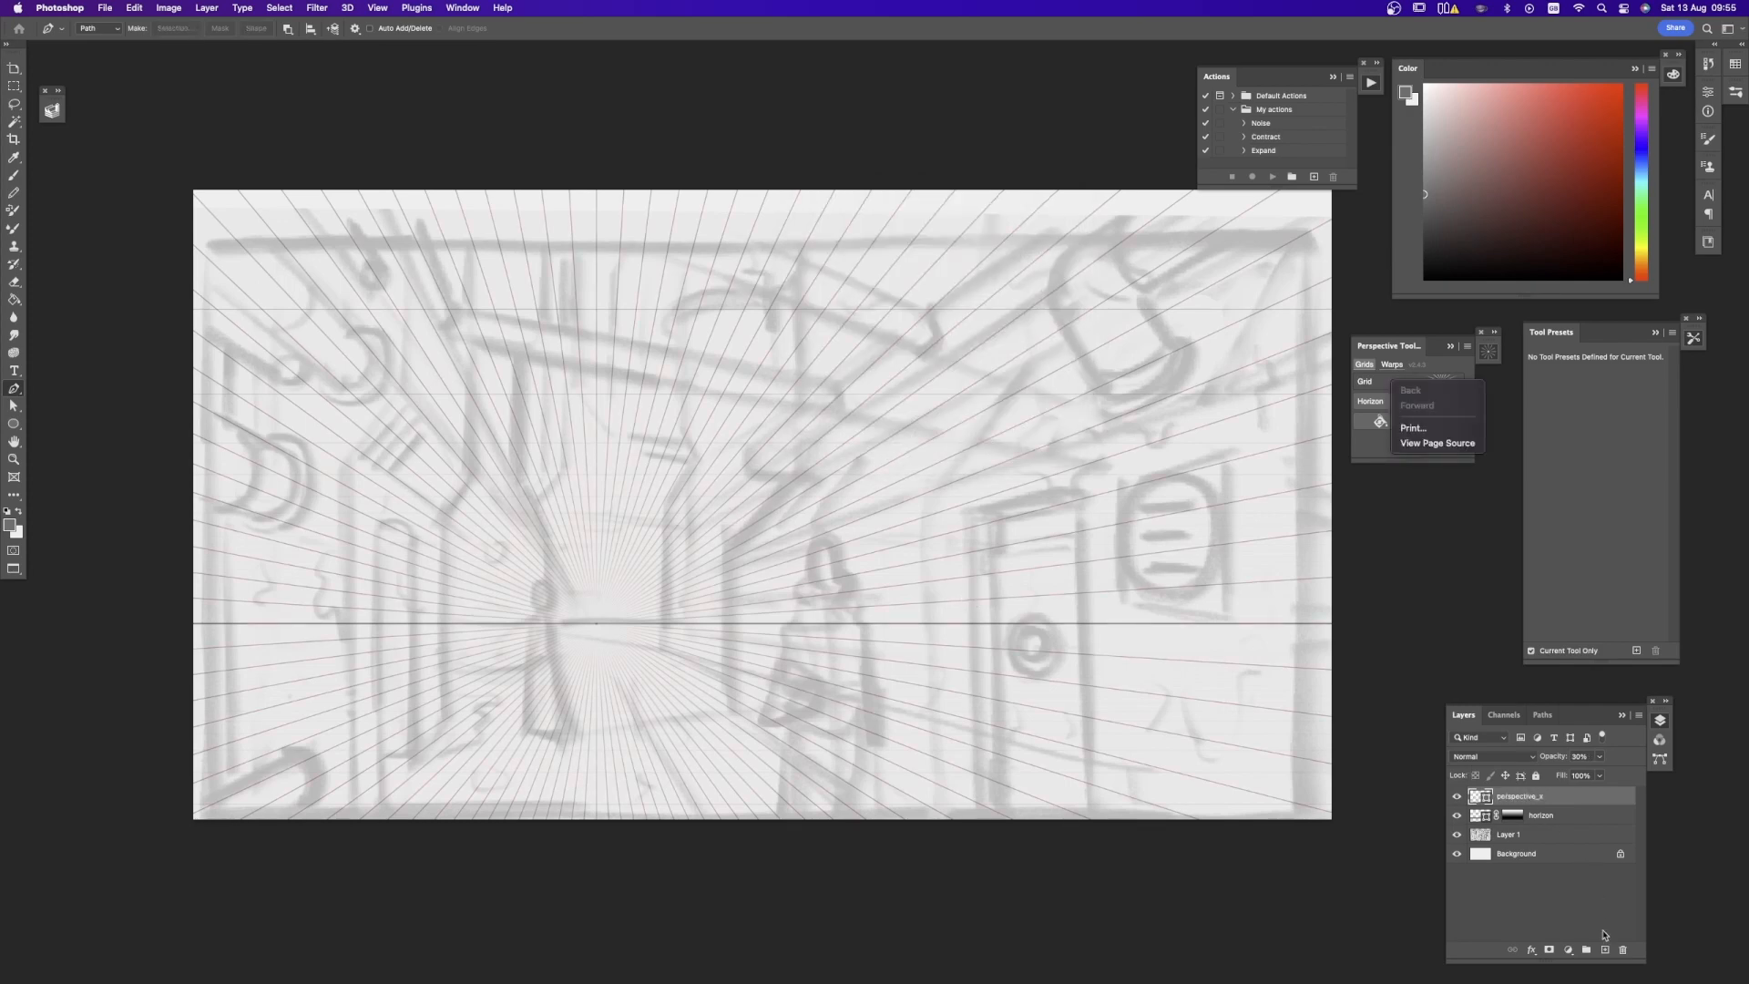
Add a new layer, draw a Pen path along the overhead crossing pipe and generate a second perspective grid
{"action": "left_click", "coordinate": [1605, 949]}
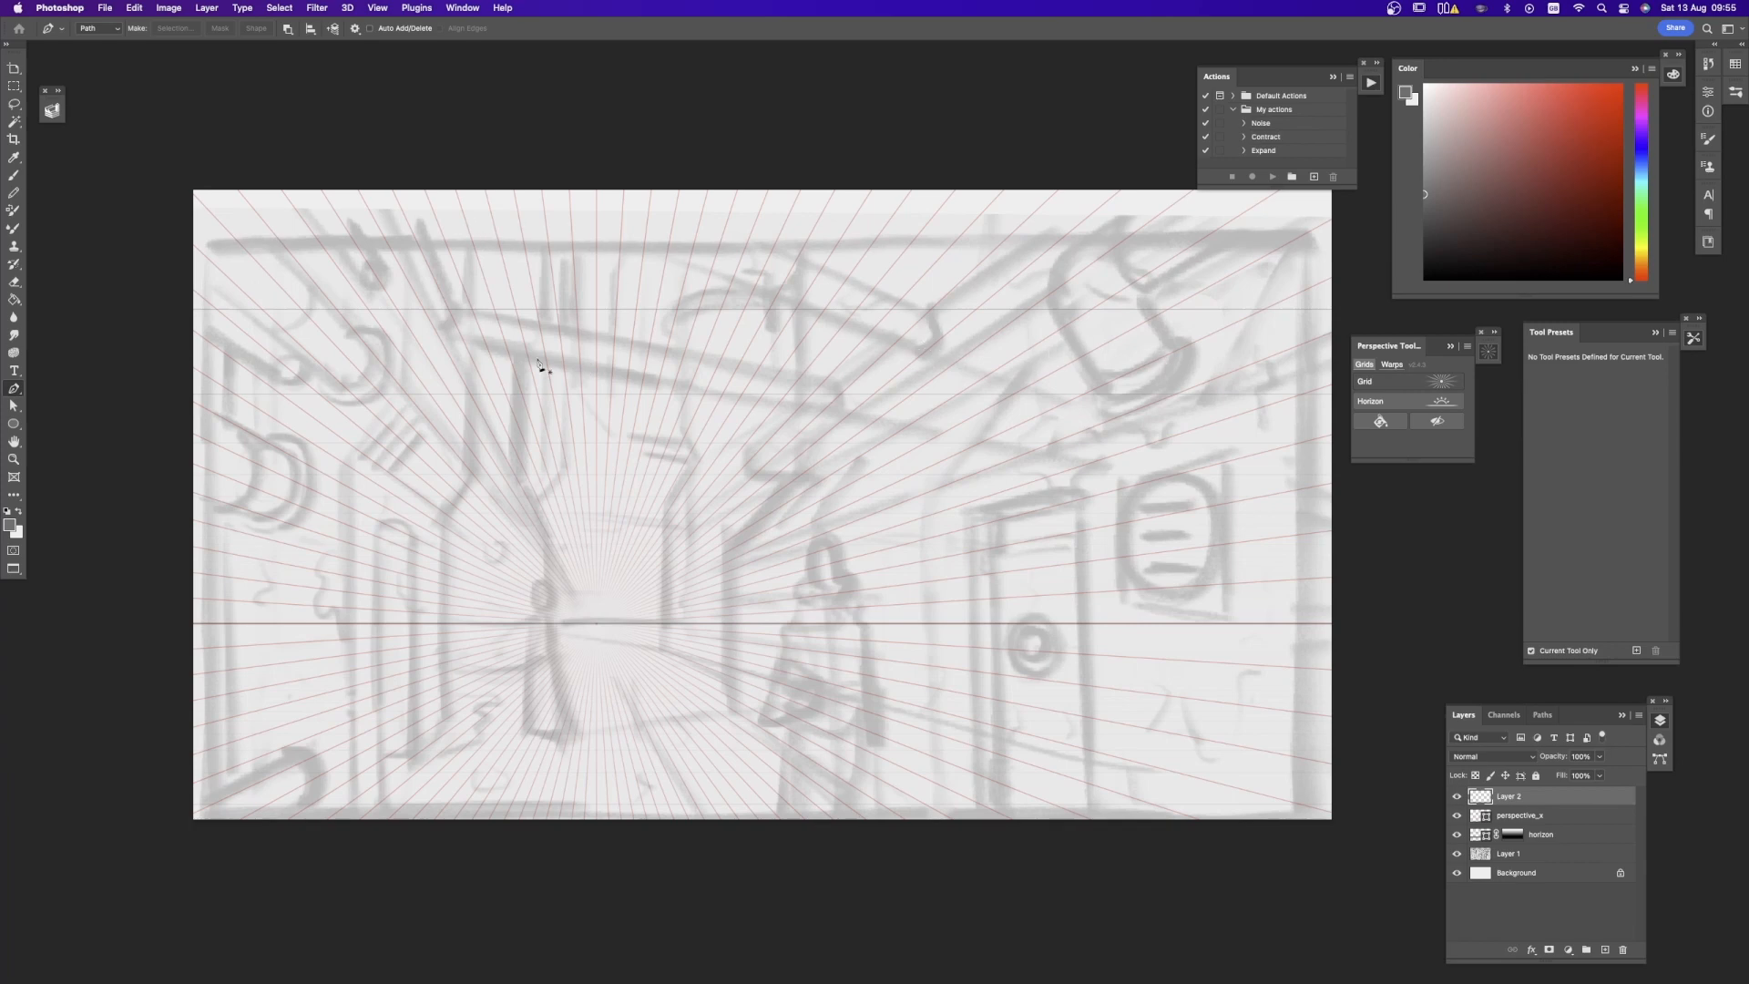
{"action": "left_click", "coordinate": [447, 330]}
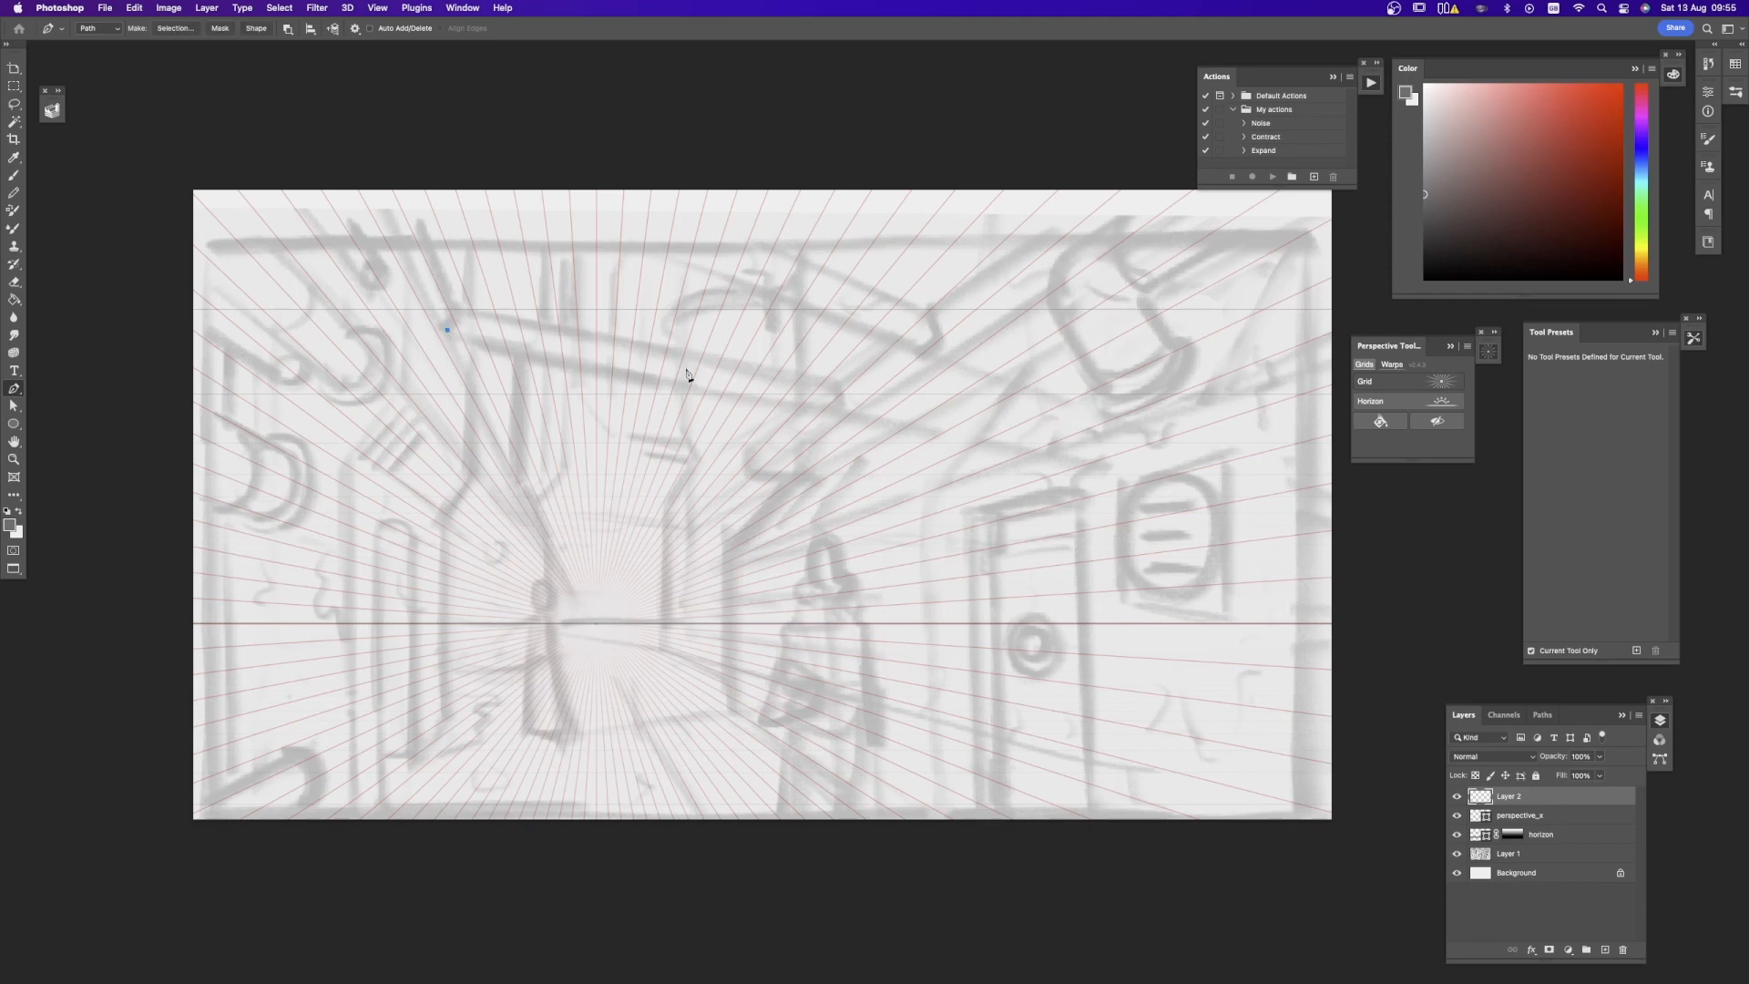
{"action": "left_click", "coordinate": [893, 377]}
{"action": "left_click", "coordinate": [1381, 384]}
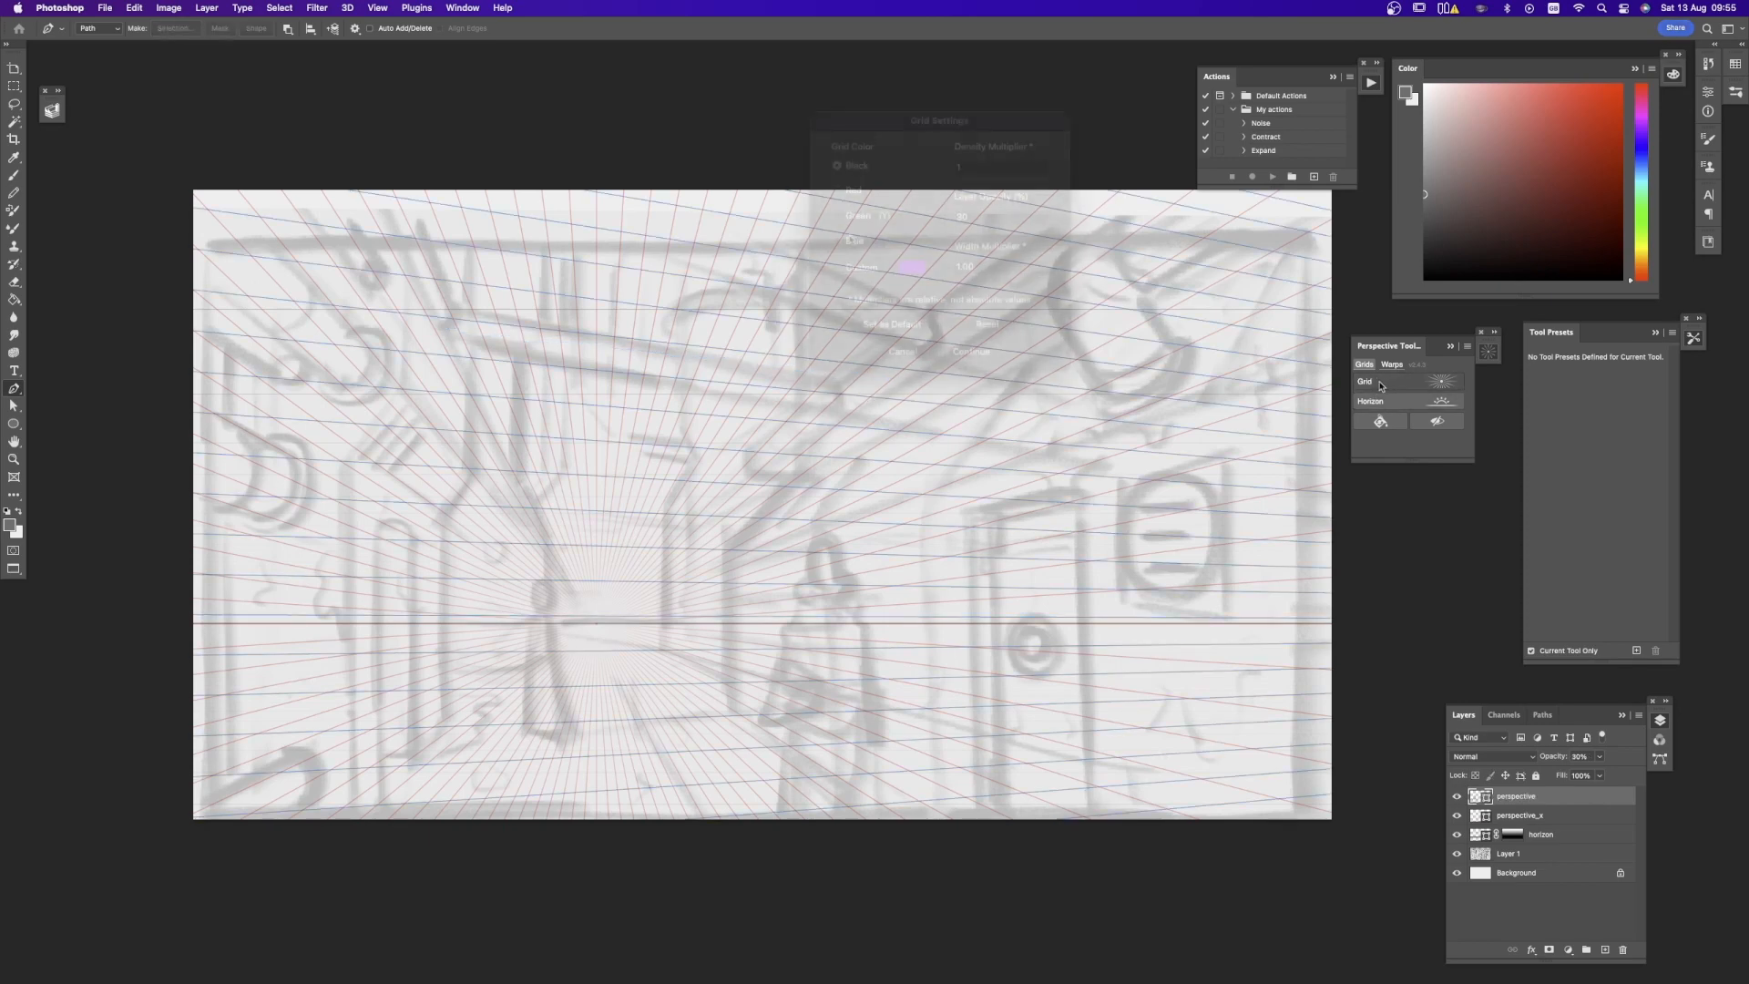
Pick a light blue as the custom colour in the second grid's settings
{"action": "left_click", "coordinate": [913, 268]}
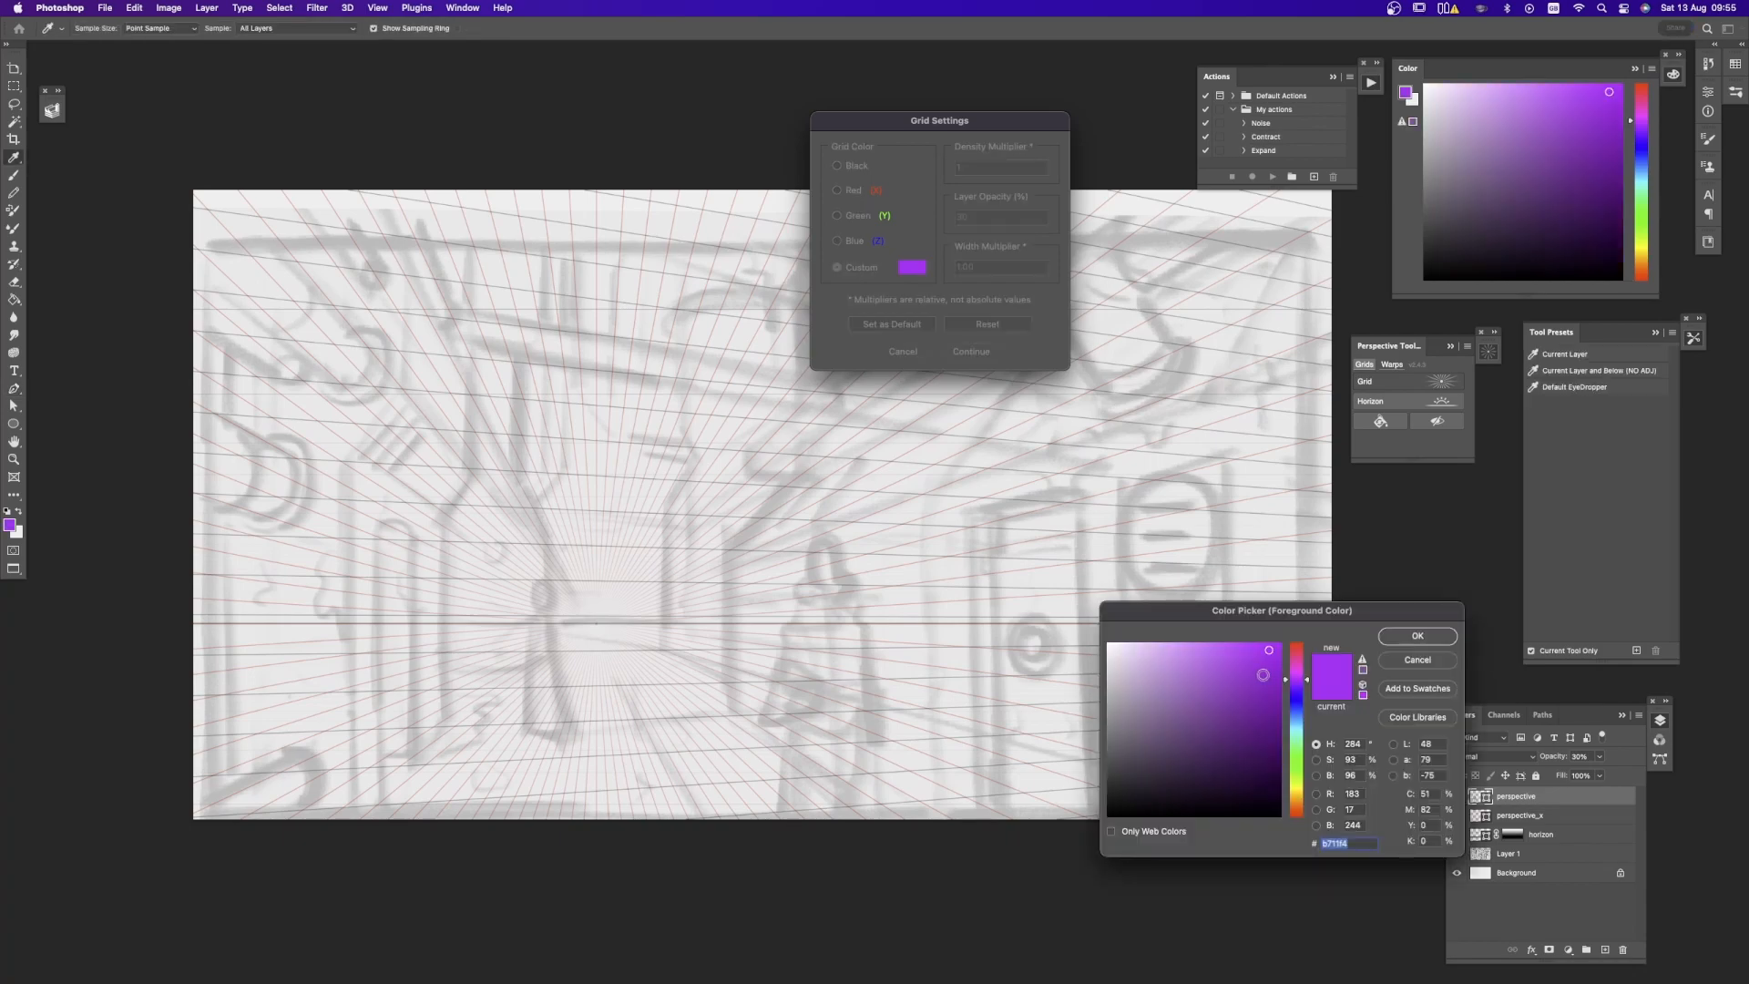
{"action": "left_click", "coordinate": [1296, 718]}
{"action": "left_click", "coordinate": [1219, 656]}
{"action": "left_click_drag", "start_coordinate": [1219, 657], "coordinate": [1254, 654]}
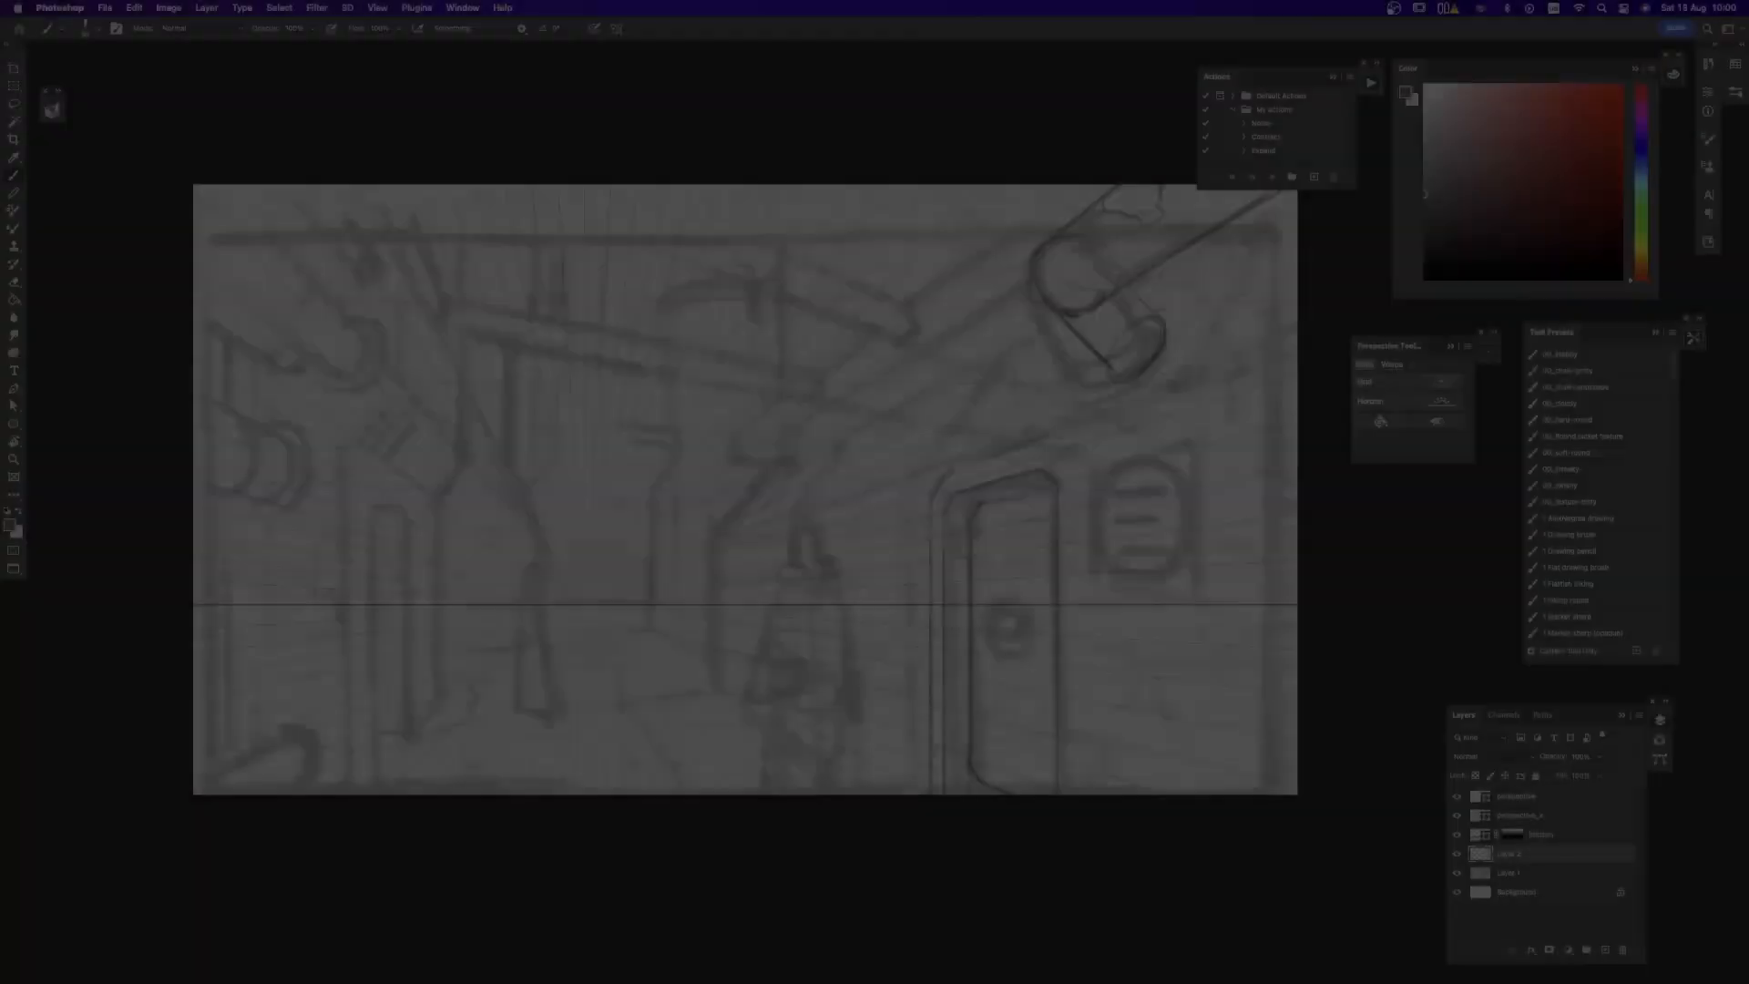
Sketch the sill and the bevelled inner corners of the door frame on Layer 2
{"action": "left_click_drag", "start_coordinate": [947, 765], "coordinate": [957, 791]}
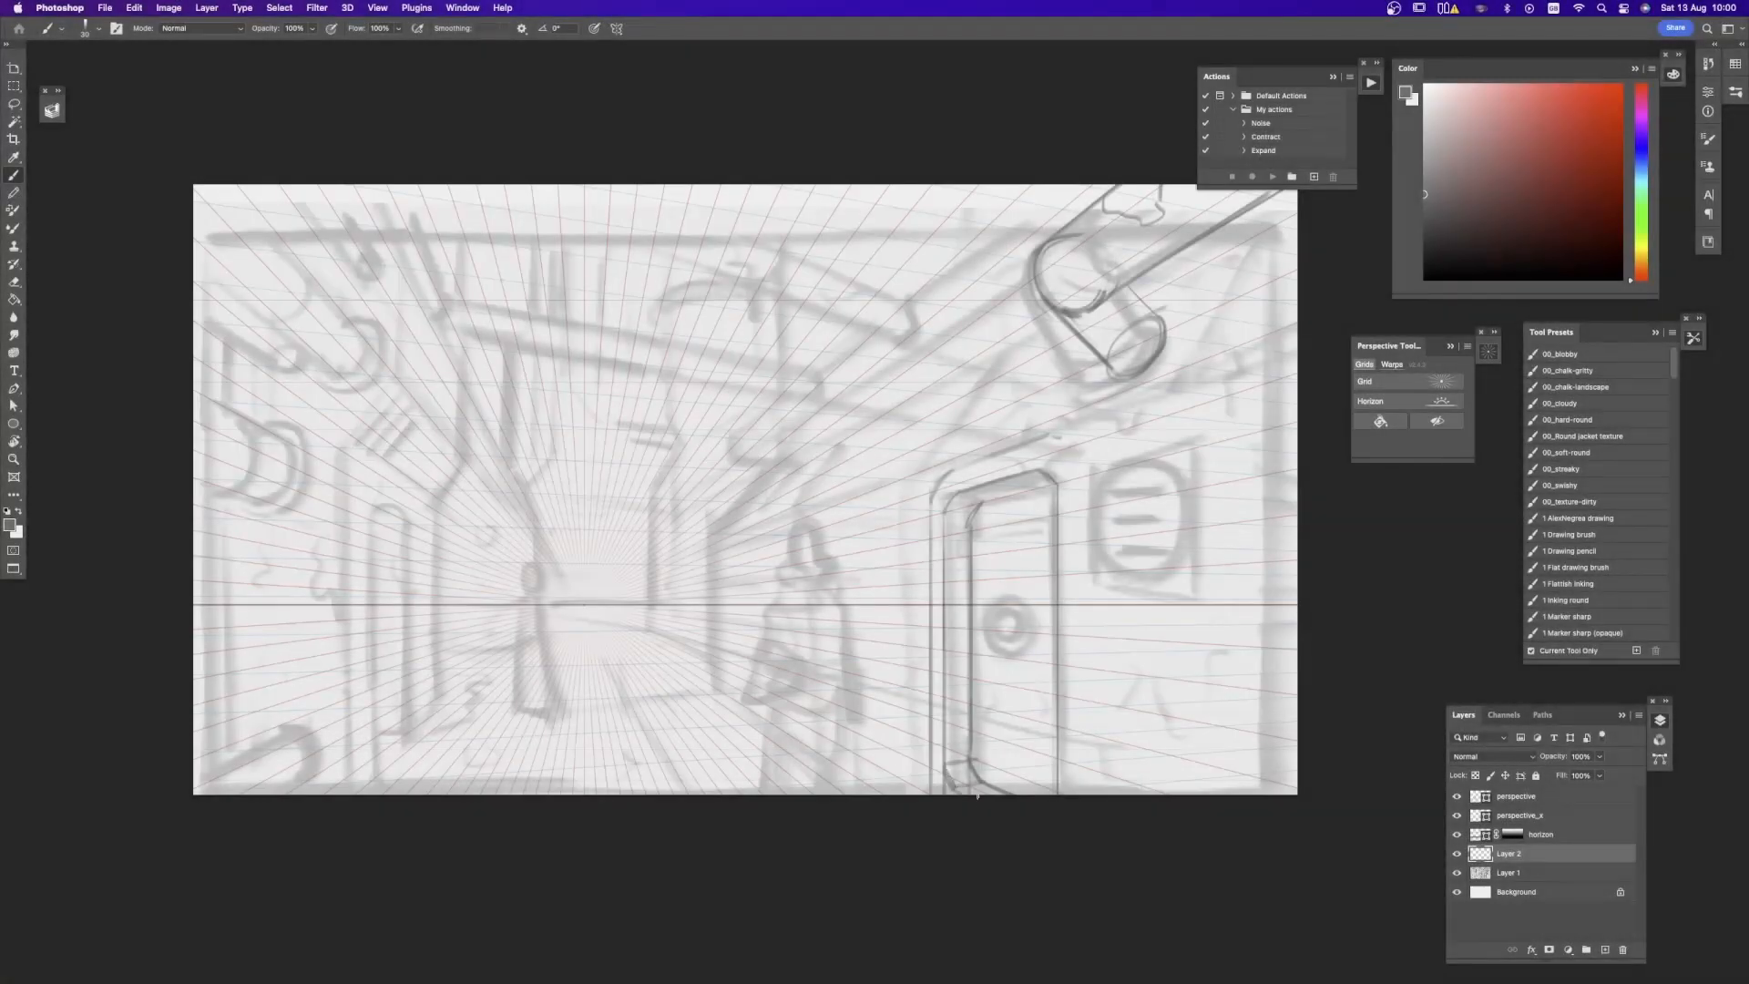
{"action": "left_click_drag", "start_coordinate": [946, 512], "coordinate": [995, 495]}
{"action": "mouse_move", "coordinate": [971, 613]}
{"action": "left_mouse_down"}
{"action": "mouse_move", "coordinate": [971, 518]}
{"action": "mouse_move", "coordinate": [1039, 484]}
{"action": "mouse_move", "coordinate": [1001, 447]}
{"action": "mouse_move", "coordinate": [1006, 477]}
{"action": "left_mouse_up"}
Sketch a round porthole inside a square frame on the upper part of the door, undoing the misplaced strokes
{"action": "left_click_drag", "start_coordinate": [951, 489], "coordinate": [951, 544]}
{"action": "left_click_drag", "start_coordinate": [1009, 478], "coordinate": [1009, 545]}
{"action": "key", "text": "super+z"}
{"action": "key", "text": "super+z"}
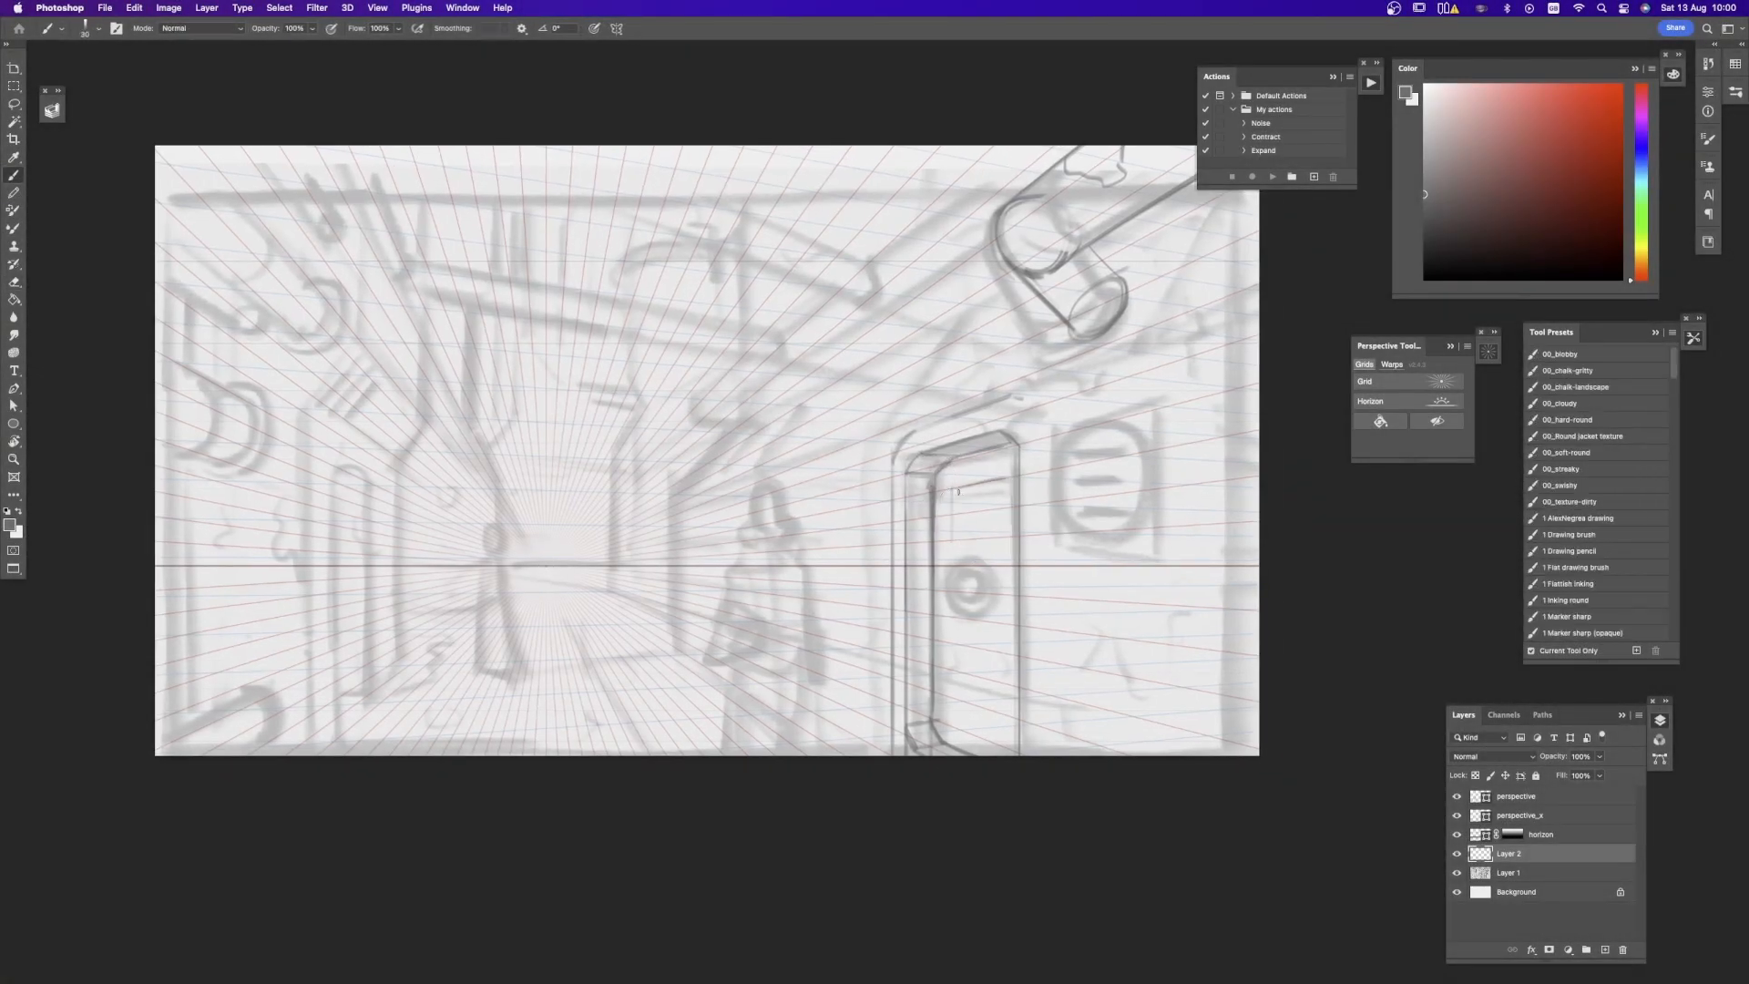
{"action": "left_click_drag", "start_coordinate": [957, 488], "coordinate": [958, 544]}
{"action": "left_click_drag", "start_coordinate": [958, 542], "coordinate": [1007, 537]}
{"action": "mouse_move", "coordinate": [1009, 545]}
{"action": "left_mouse_down"}
{"action": "mouse_move", "coordinate": [1009, 478]}
{"action": "mouse_move", "coordinate": [989, 537]}
{"action": "mouse_move", "coordinate": [974, 526]}
{"action": "mouse_move", "coordinate": [993, 528]}
{"action": "left_mouse_up"}
{"action": "left_click_drag", "start_coordinate": [979, 558], "coordinate": [940, 542]}
{"action": "key", "text": "super+z"}
Sketch the upper and lower hinges on the door's inner frame
{"action": "left_click_drag", "start_coordinate": [931, 509], "coordinate": [923, 542]}
{"action": "left_click_drag", "start_coordinate": [932, 512], "coordinate": [934, 535]}
{"action": "mouse_move", "coordinate": [925, 689]}
{"action": "left_mouse_down"}
{"action": "mouse_move", "coordinate": [929, 552]}
{"action": "mouse_move", "coordinate": [937, 710]}
{"action": "left_mouse_up"}
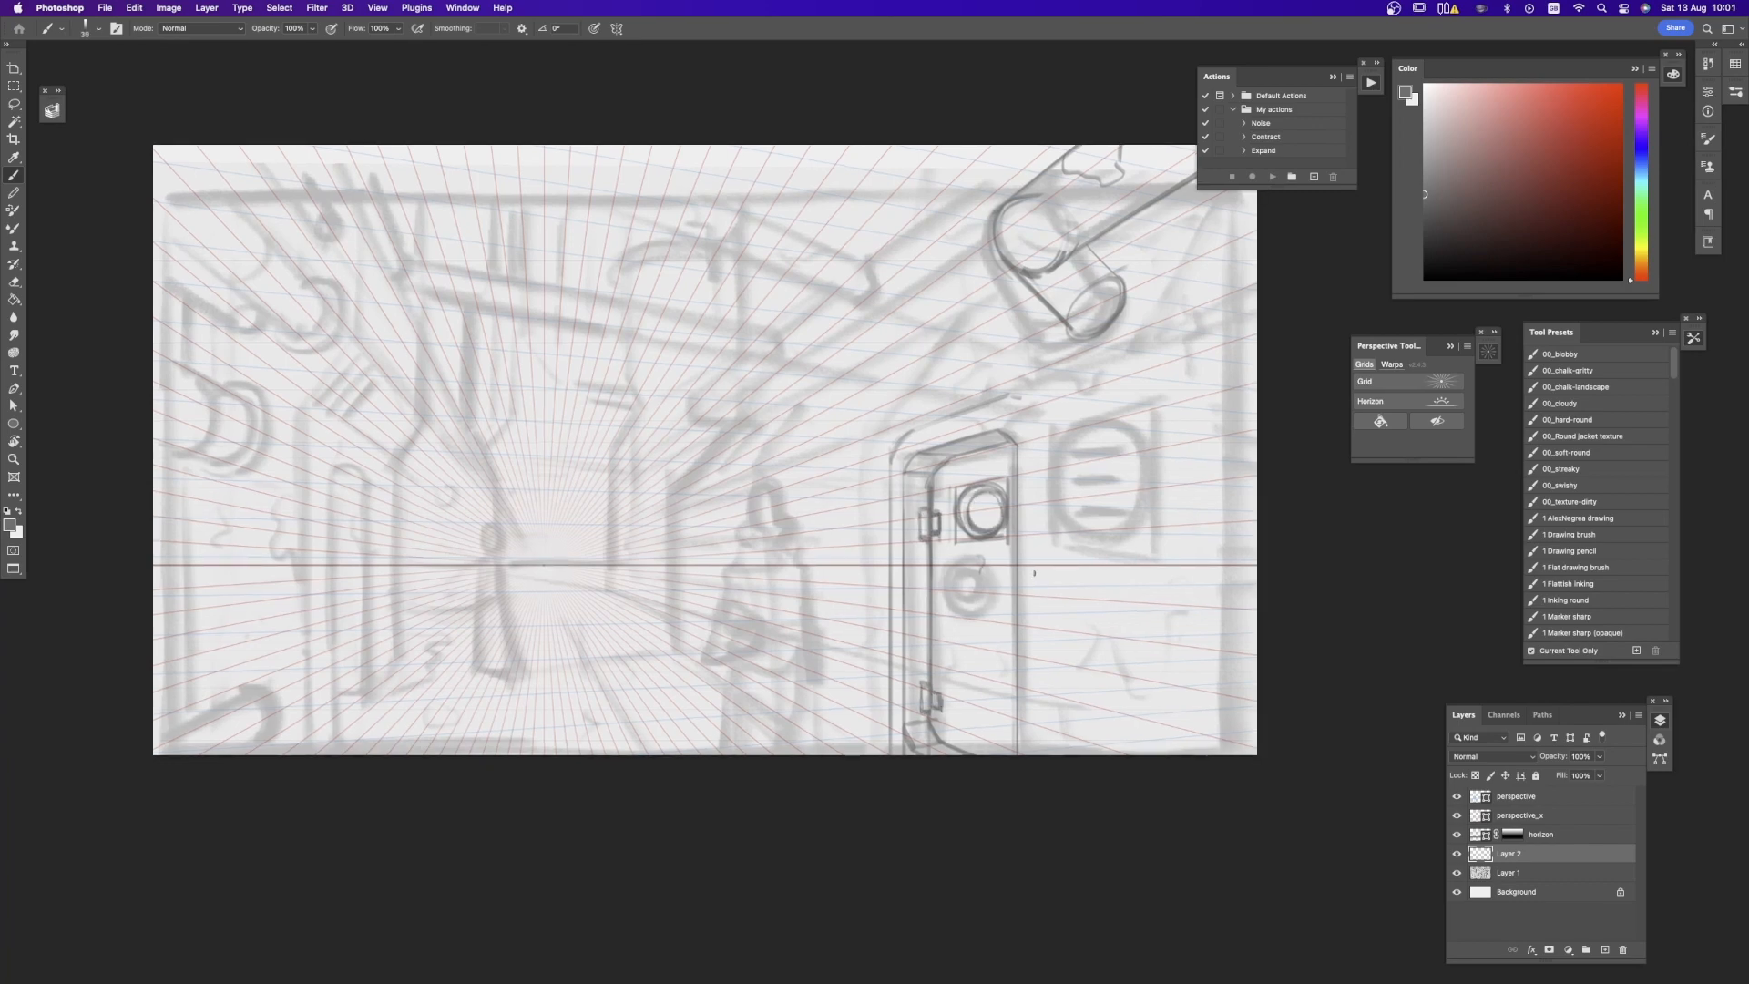
Sketch the handle below the porthole and the lower panel lines on the door with a smaller brush
{"action": "mouse_move", "coordinate": [1015, 603]}
{"action": "left_mouse_down"}
{"action": "mouse_move", "coordinate": [971, 607]}
{"action": "mouse_move", "coordinate": [1005, 611]}
{"action": "left_mouse_up"}
{"action": "key", "text": "super+z"}
{"action": "key", "text": "["}
{"action": "left_click_drag", "start_coordinate": [1013, 602], "coordinate": [942, 669]}
{"action": "left_click_drag", "start_coordinate": [953, 686], "coordinate": [954, 728]}
Lasso the porthole sketch, free transform it to fit the door, and deselect it
{"action": "key", "text": "l"}
{"action": "mouse_move", "coordinate": [965, 469]}
{"action": "left_mouse_down"}
{"action": "mouse_move", "coordinate": [1008, 472]}
{"action": "mouse_move", "coordinate": [982, 530]}
{"action": "left_mouse_up"}
{"action": "key", "text": "super+t"}
{"action": "key", "text": "Return"}
{"action": "key", "text": "super+d"}
Sketch the outer door frame's upper edge and far side down to the floor, and reinforce its near lower corner
{"action": "key", "text": "b"}
{"action": "mouse_move", "coordinate": [971, 457]}
{"action": "left_mouse_down"}
{"action": "mouse_move", "coordinate": [996, 452]}
{"action": "mouse_move", "coordinate": [1017, 394]}
{"action": "left_mouse_up"}
{"action": "left_click_drag", "start_coordinate": [1016, 394], "coordinate": [1040, 754]}
{"action": "key", "text": "e"}
{"action": "key", "text": "b"}
{"action": "key", "text": "]"}
{"action": "left_click_drag", "start_coordinate": [892, 727], "coordinate": [901, 754]}
{"action": "left_click_drag", "start_coordinate": [1026, 524], "coordinate": [1072, 540]}
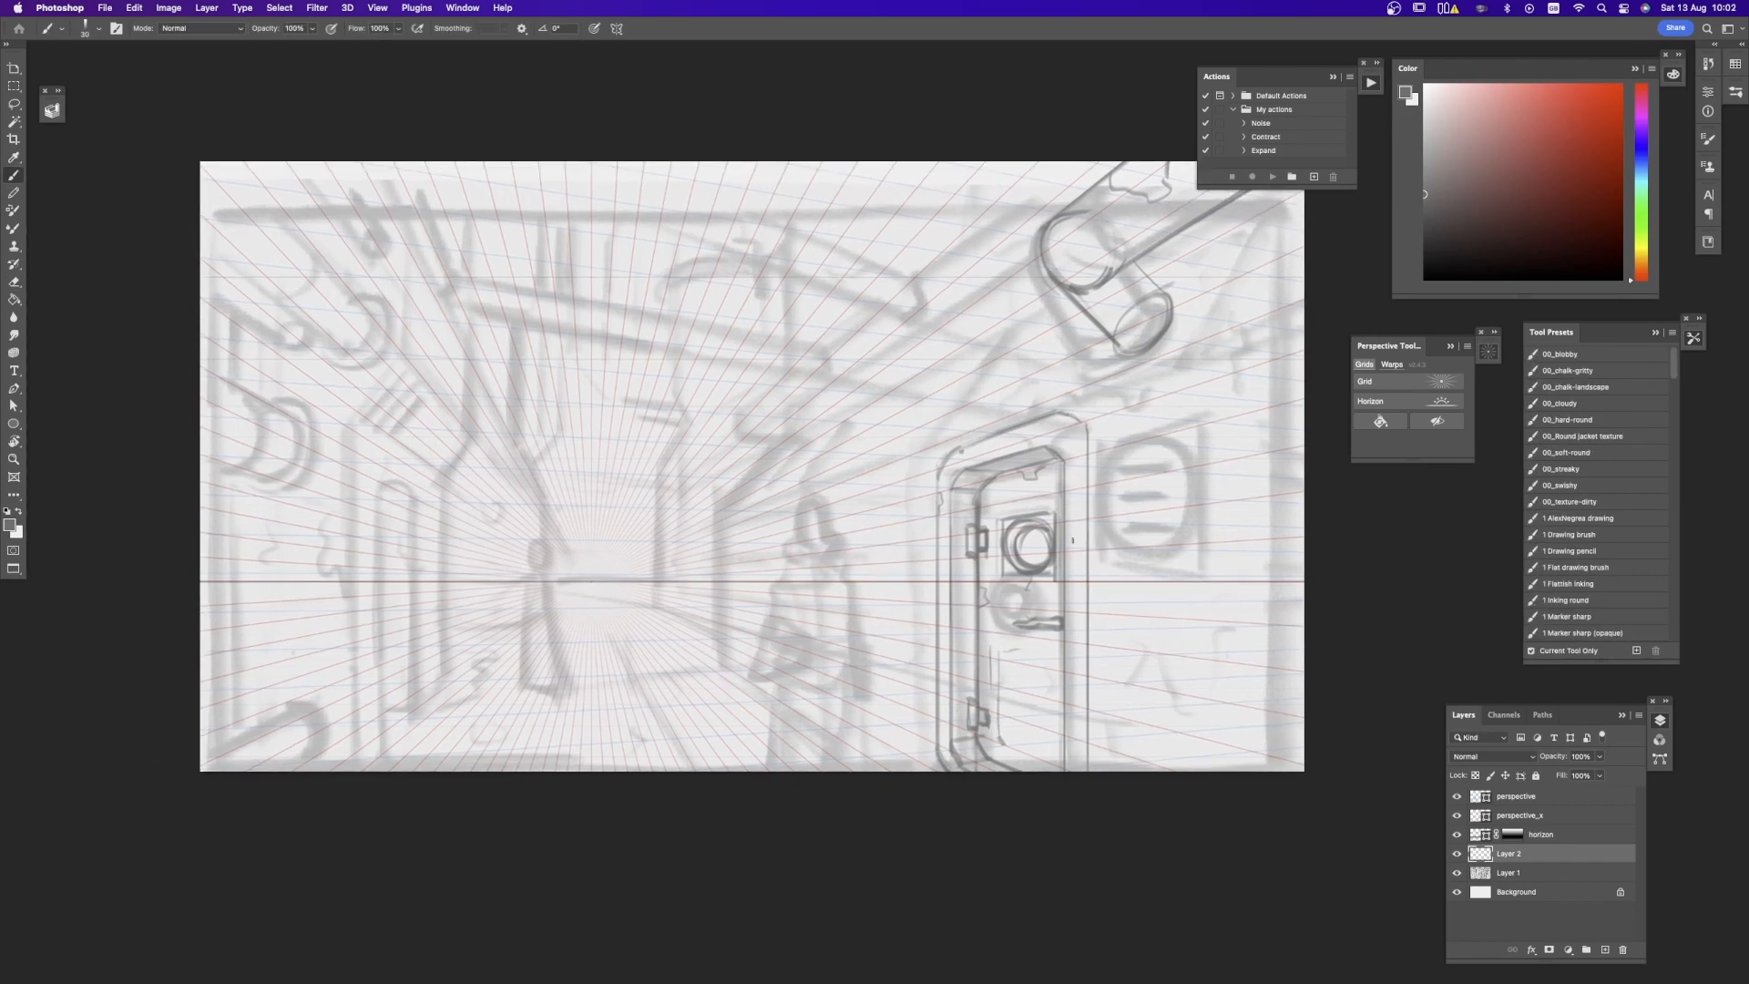
Sketch the receding ledge line above the door and the rectangular outline of the wall vent
{"action": "left_click_drag", "start_coordinate": [934, 446], "coordinate": [1305, 302]}
{"action": "mouse_move", "coordinate": [1211, 421]}
{"action": "left_mouse_down"}
{"action": "mouse_move", "coordinate": [1151, 552]}
{"action": "mouse_move", "coordinate": [1204, 541]}
{"action": "left_mouse_up"}
{"action": "left_click_drag", "start_coordinate": [1202, 421], "coordinate": [1202, 558]}
{"action": "key", "text": "e"}
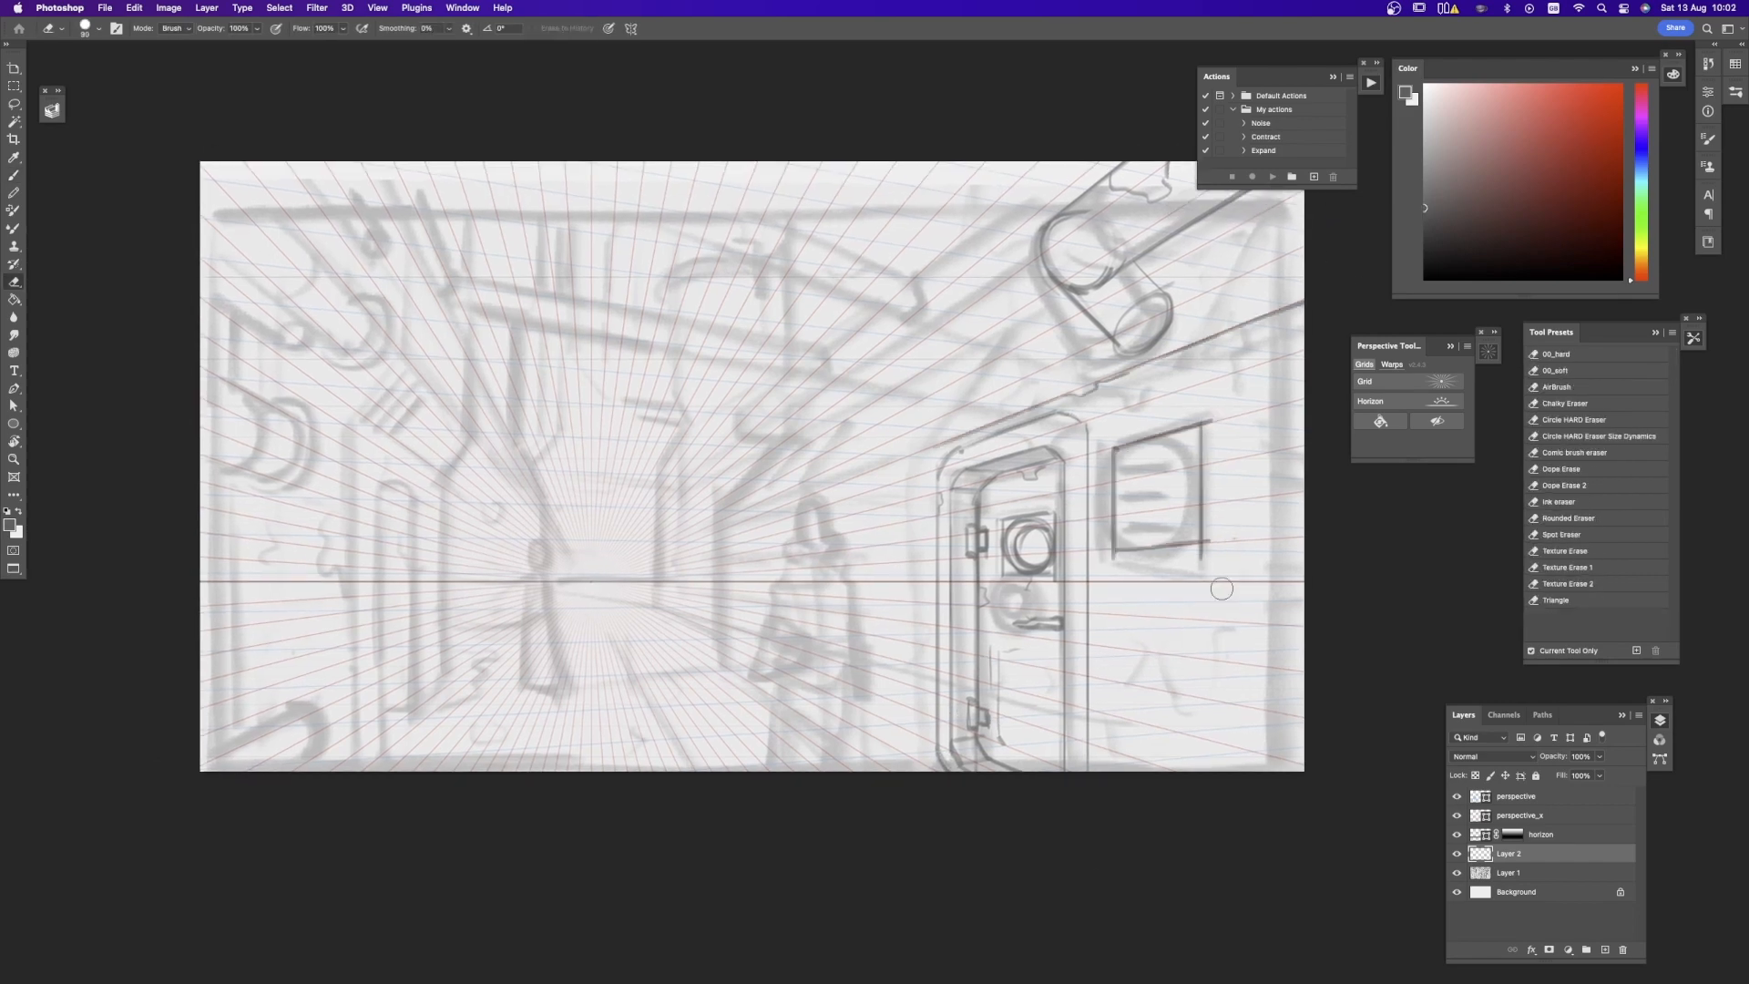
{"action": "key", "text": "b"}
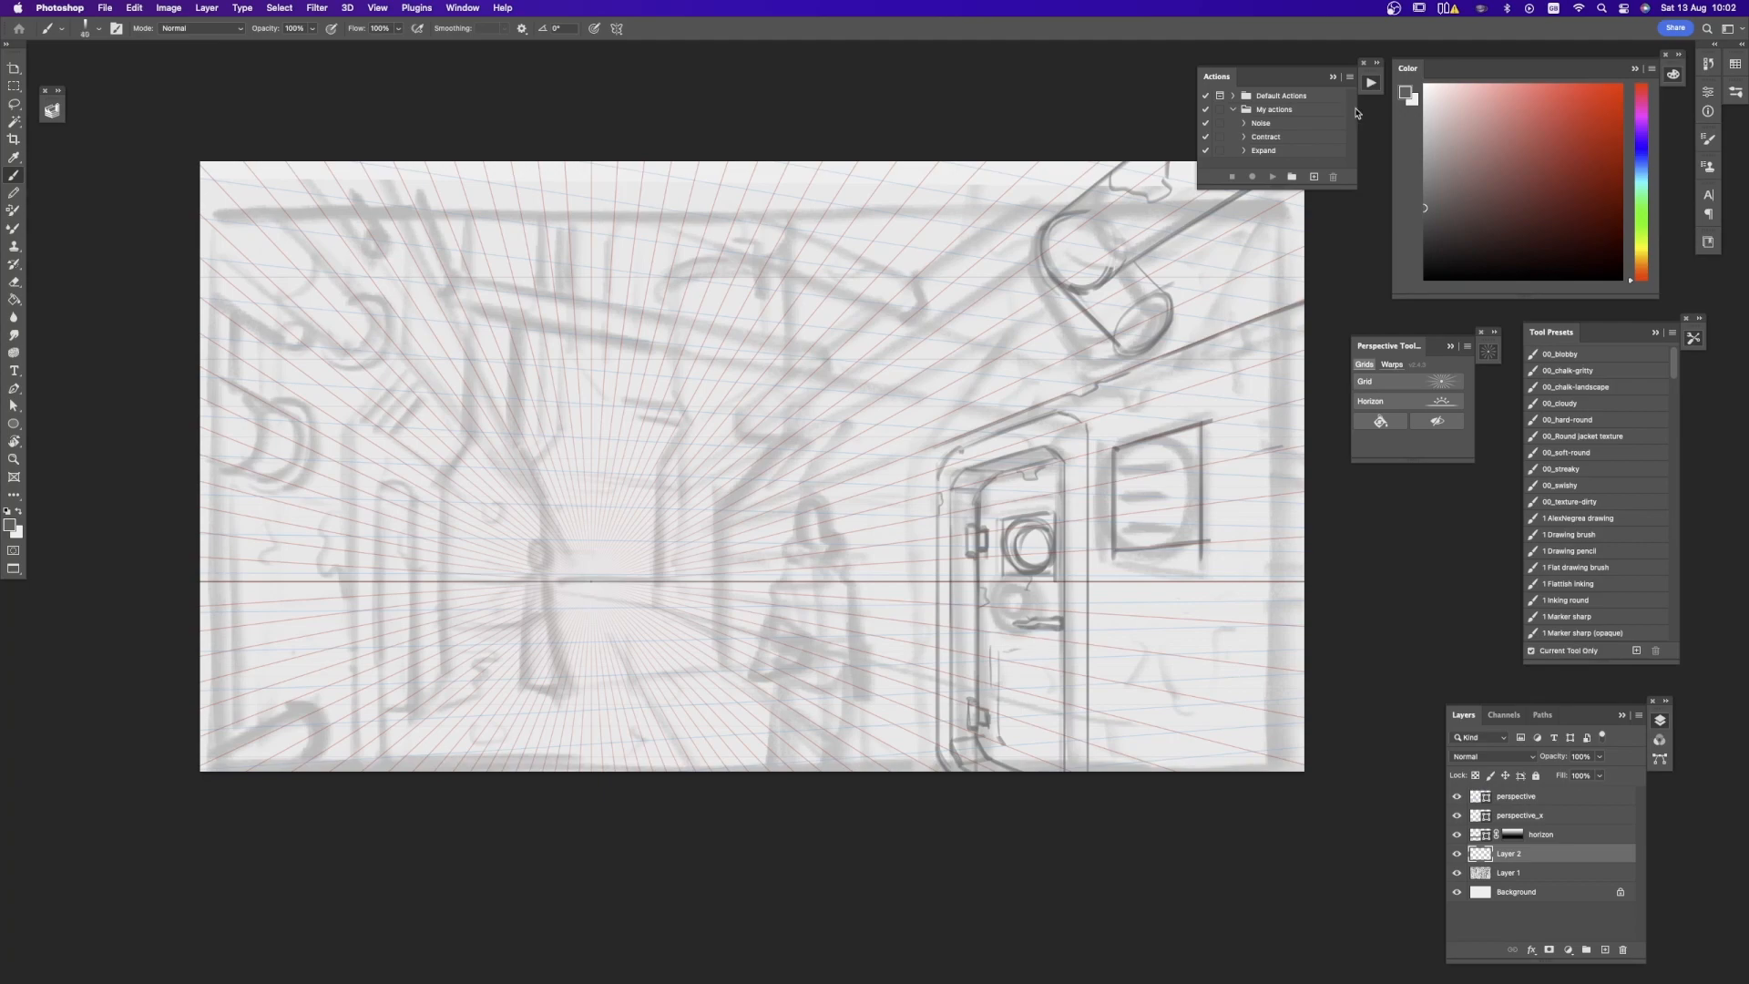
Collapse the Actions list and sketch the nearest wall's vertical edge with its angled lower step, using a larger brush
{"action": "left_click", "coordinate": [1371, 82]}
{"action": "left_click_drag", "start_coordinate": [1273, 162], "coordinate": [1273, 703]}
{"action": "left_click_drag", "start_coordinate": [1266, 608], "coordinate": [1204, 770]}
{"action": "key", "text": "super+z"}
{"action": "key", "text": "super+z"}
{"action": "key", "text": "]"}
{"action": "key", "text": "]"}
{"action": "key", "text": "]"}
{"action": "mouse_move", "coordinate": [1273, 162]}
{"action": "left_mouse_down"}
{"action": "mouse_move", "coordinate": [1272, 601]}
{"action": "mouse_move", "coordinate": [1242, 632]}
{"action": "left_mouse_up"}
{"action": "left_click_drag", "start_coordinate": [1240, 634], "coordinate": [1240, 771]}
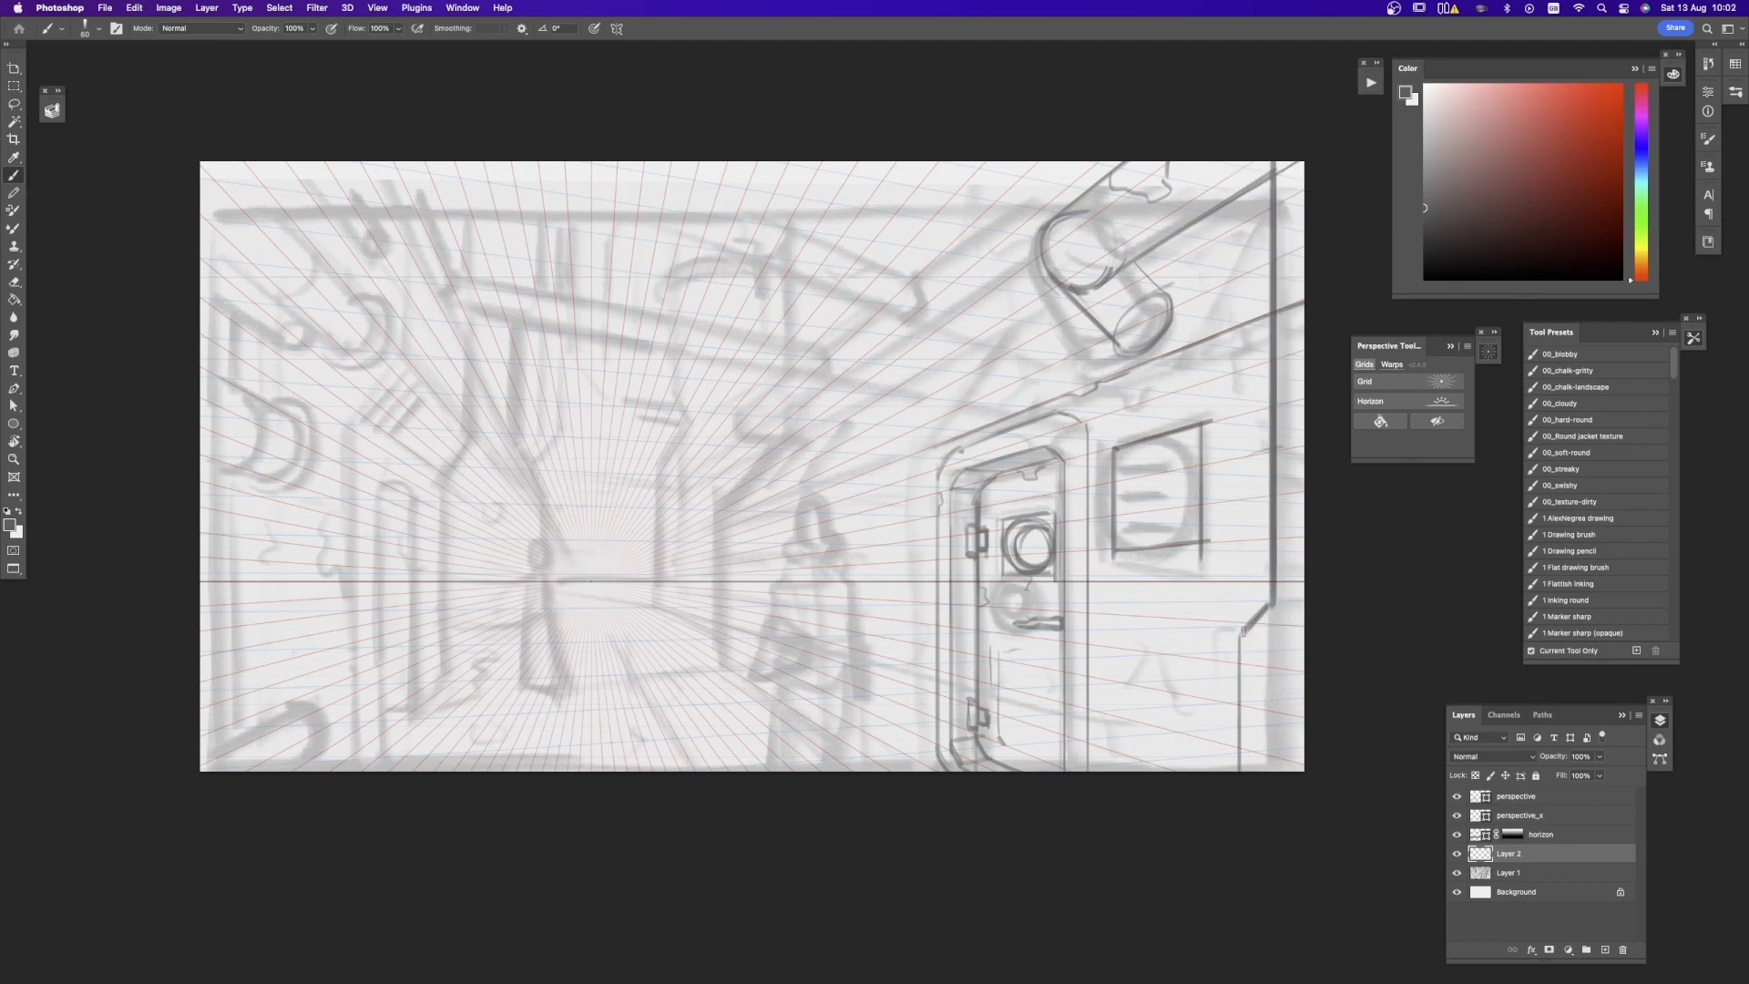
Sketch the top edge and side details of the foreground block below the wall edge, and reduce the brush size
{"action": "left_click_drag", "start_coordinate": [1273, 605], "coordinate": [1305, 610]}
{"action": "mouse_move", "coordinate": [1241, 637]}
{"action": "left_mouse_down"}
{"action": "mouse_move", "coordinate": [1304, 647]}
{"action": "mouse_move", "coordinate": [1260, 712]}
{"action": "left_mouse_up"}
{"action": "left_click_drag", "start_coordinate": [1254, 707], "coordinate": [1253, 744]}
{"action": "left_click_drag", "start_coordinate": [1286, 584], "coordinate": [1250, 625]}
{"action": "left_click_drag", "start_coordinate": [1250, 616], "coordinate": [1244, 753]}
{"action": "key", "text": "["}
{"action": "key", "text": "["}
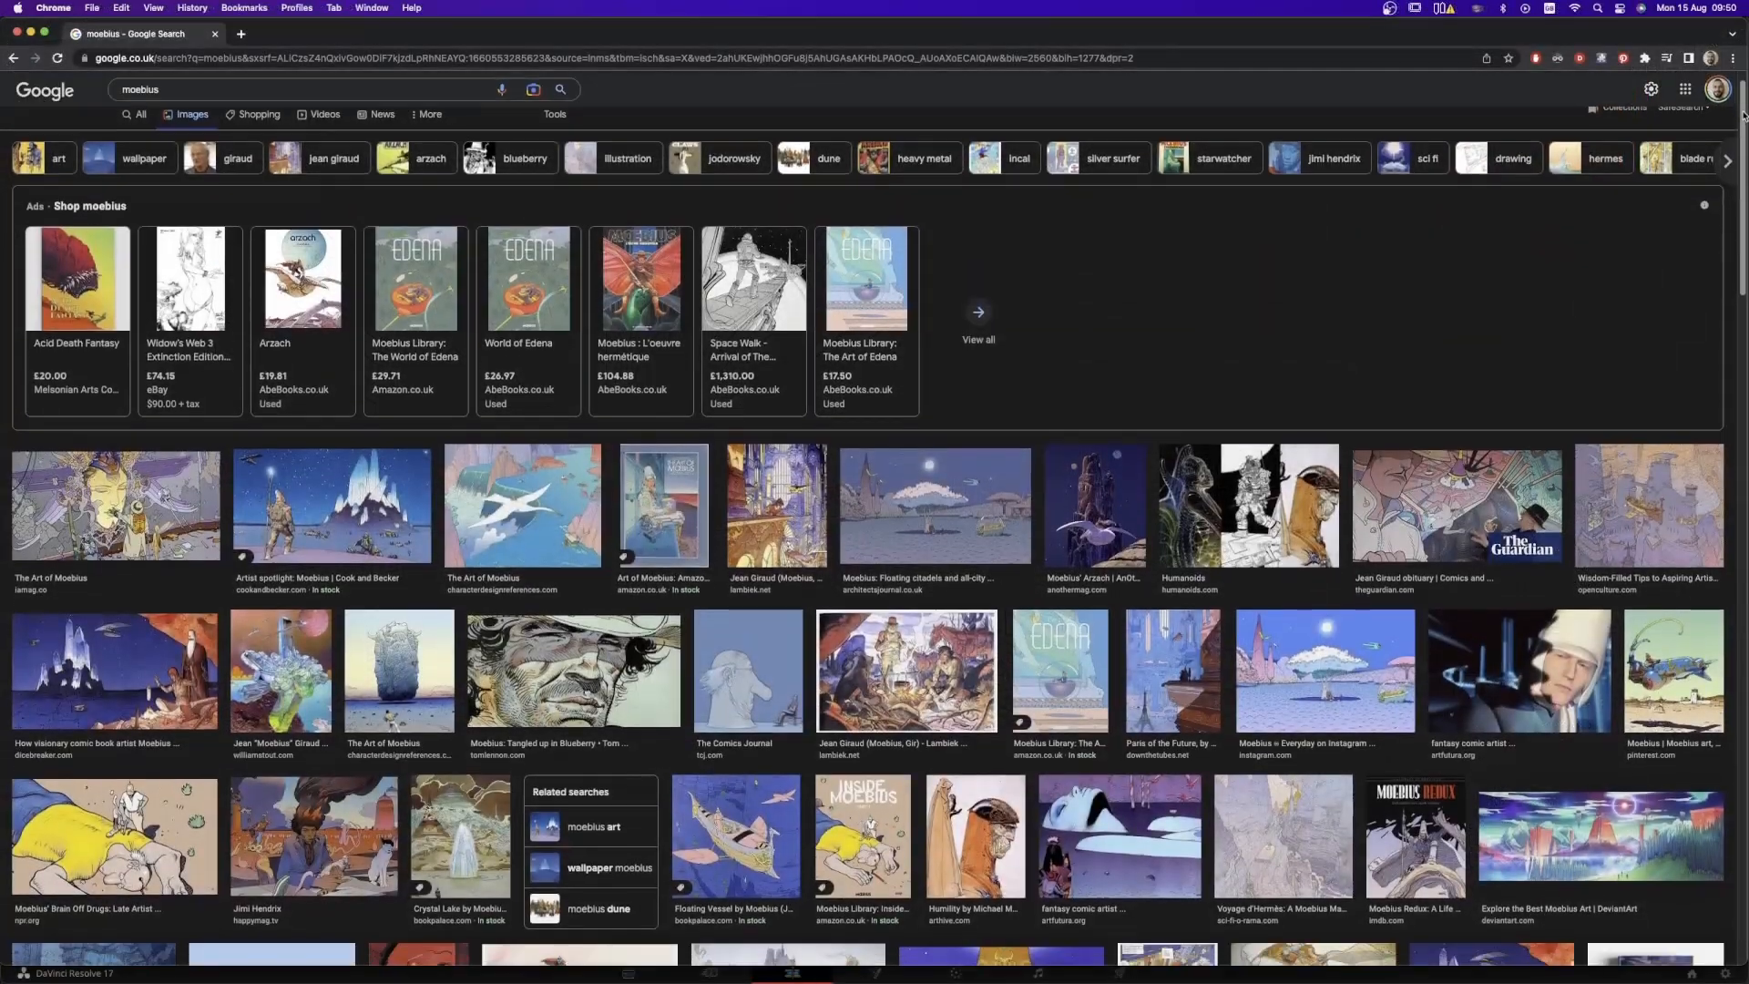
Switch to Chrome and look through the Moebius image search results
{"action": "left_click_drag", "start_coordinate": [1743, 116], "coordinate": [1736, 237]}
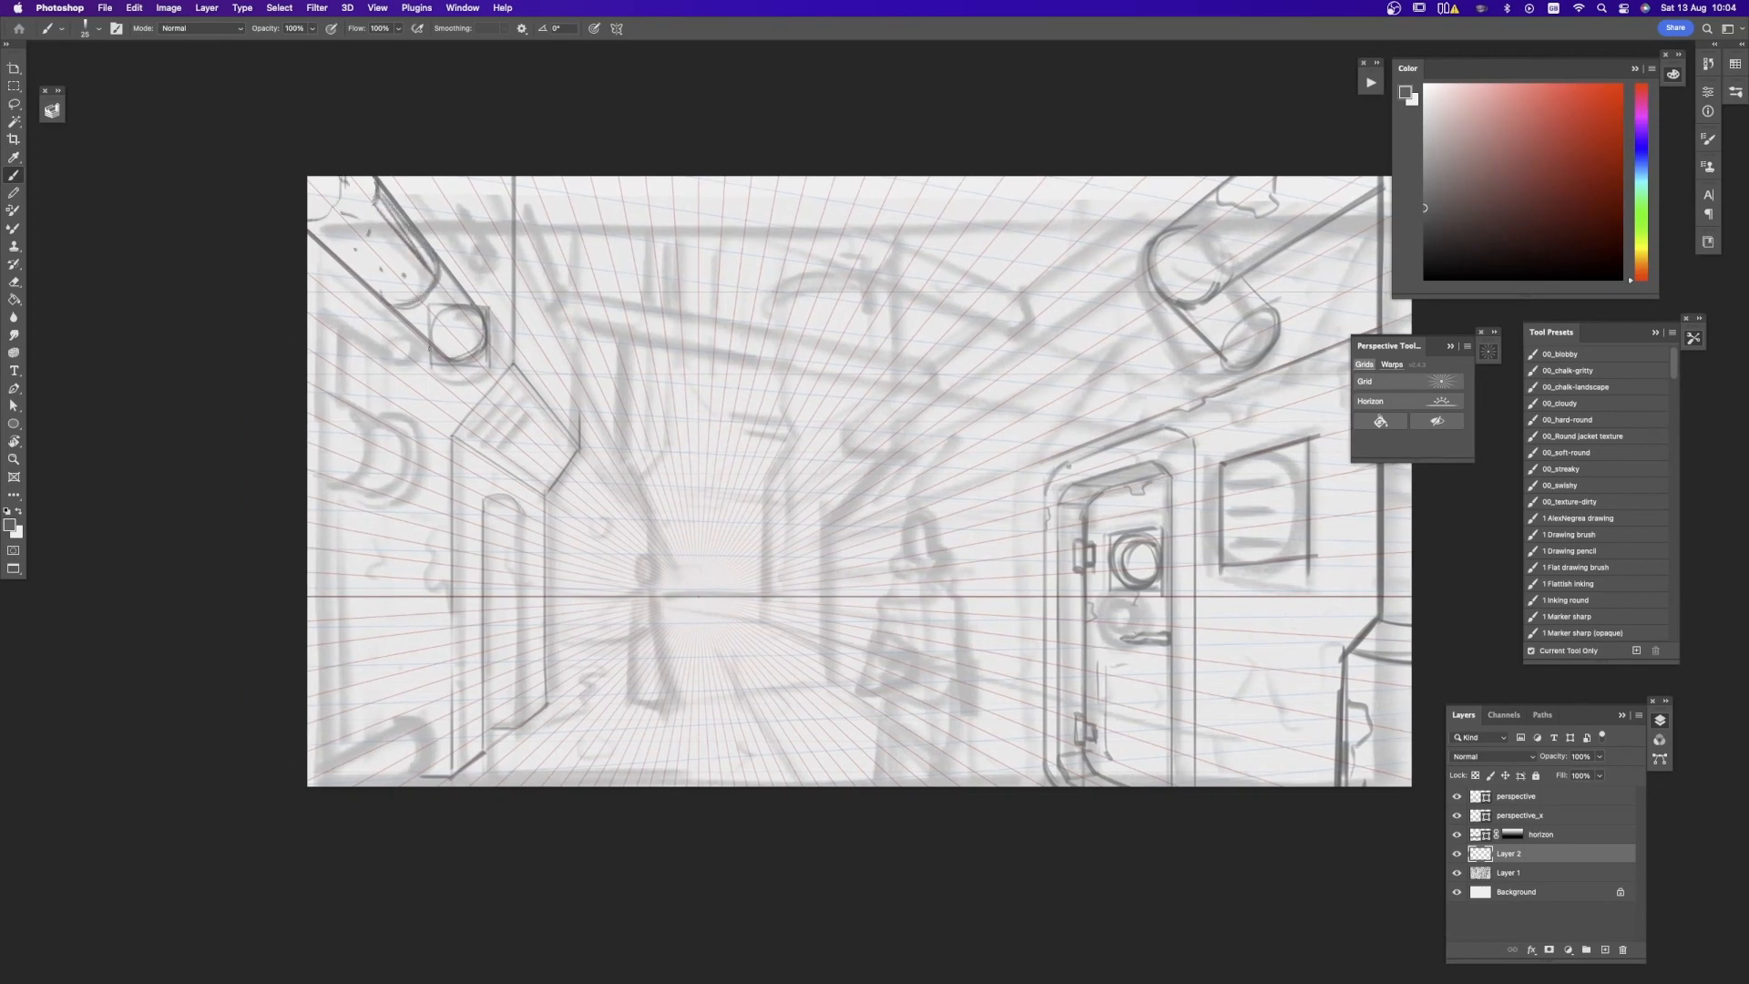
Erase the leftover construction lines around the round end of the overhead pipe by the opposite wall
{"action": "key", "text": "e"}
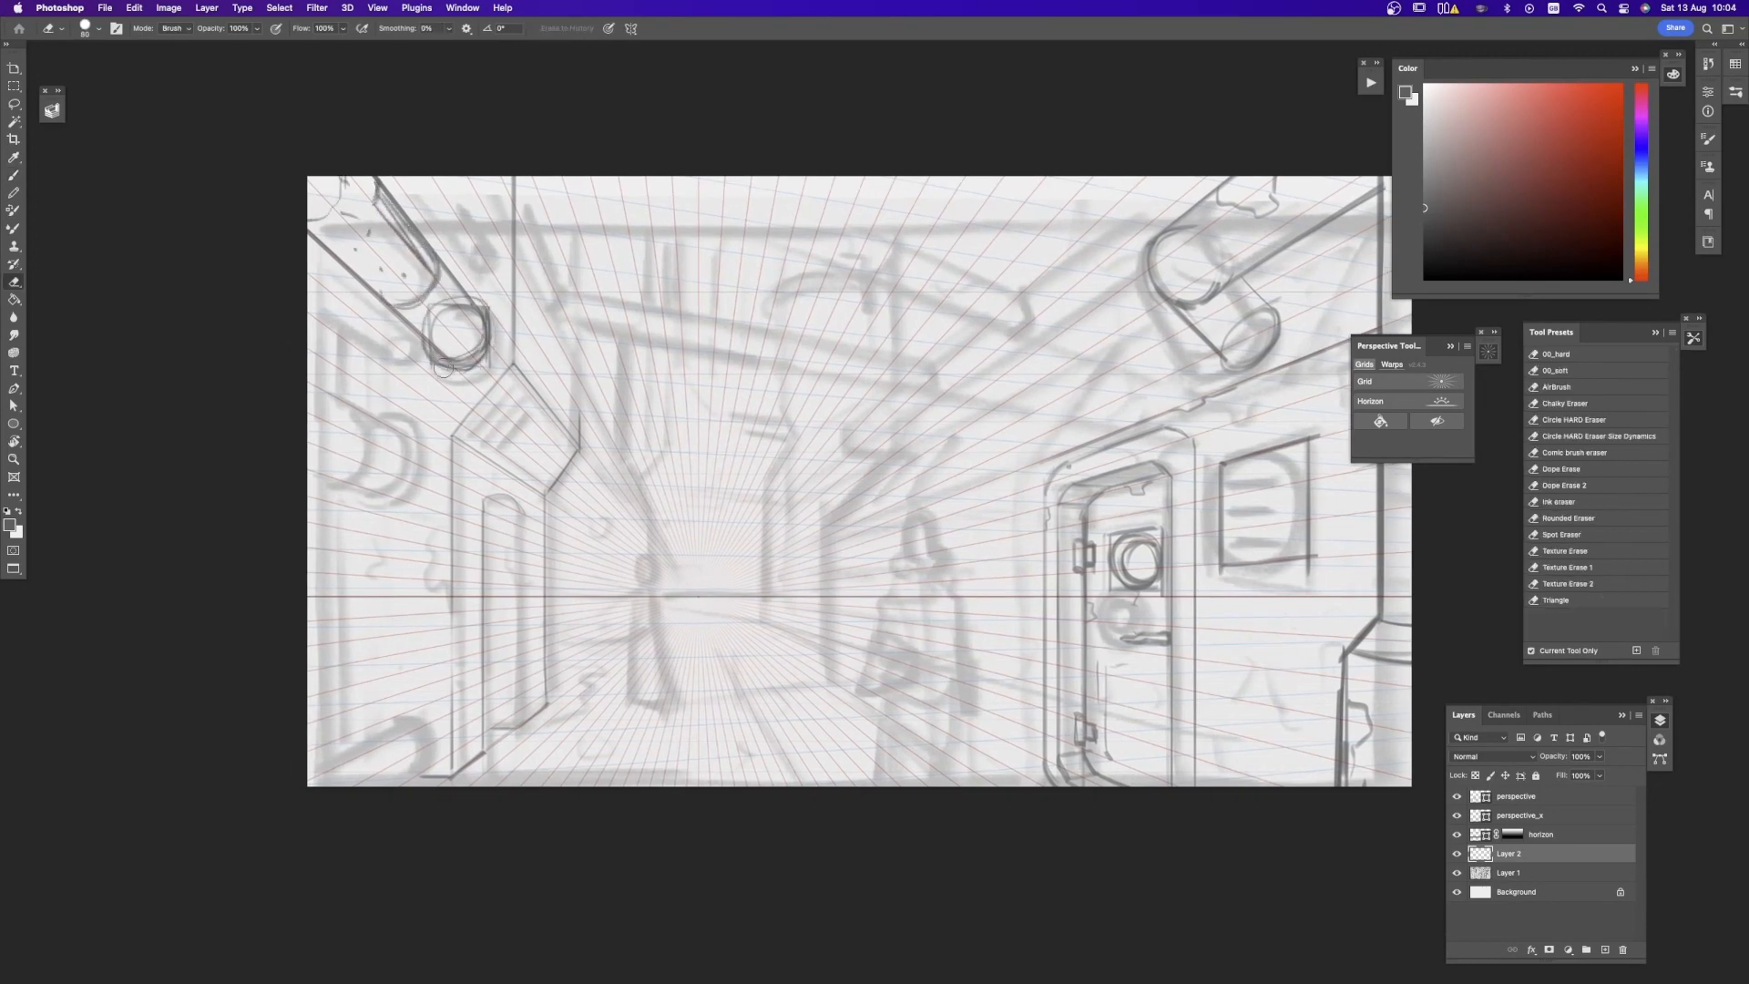
{"action": "left_click_drag", "start_coordinate": [439, 363], "coordinate": [480, 364]}
{"action": "key", "text": "b"}
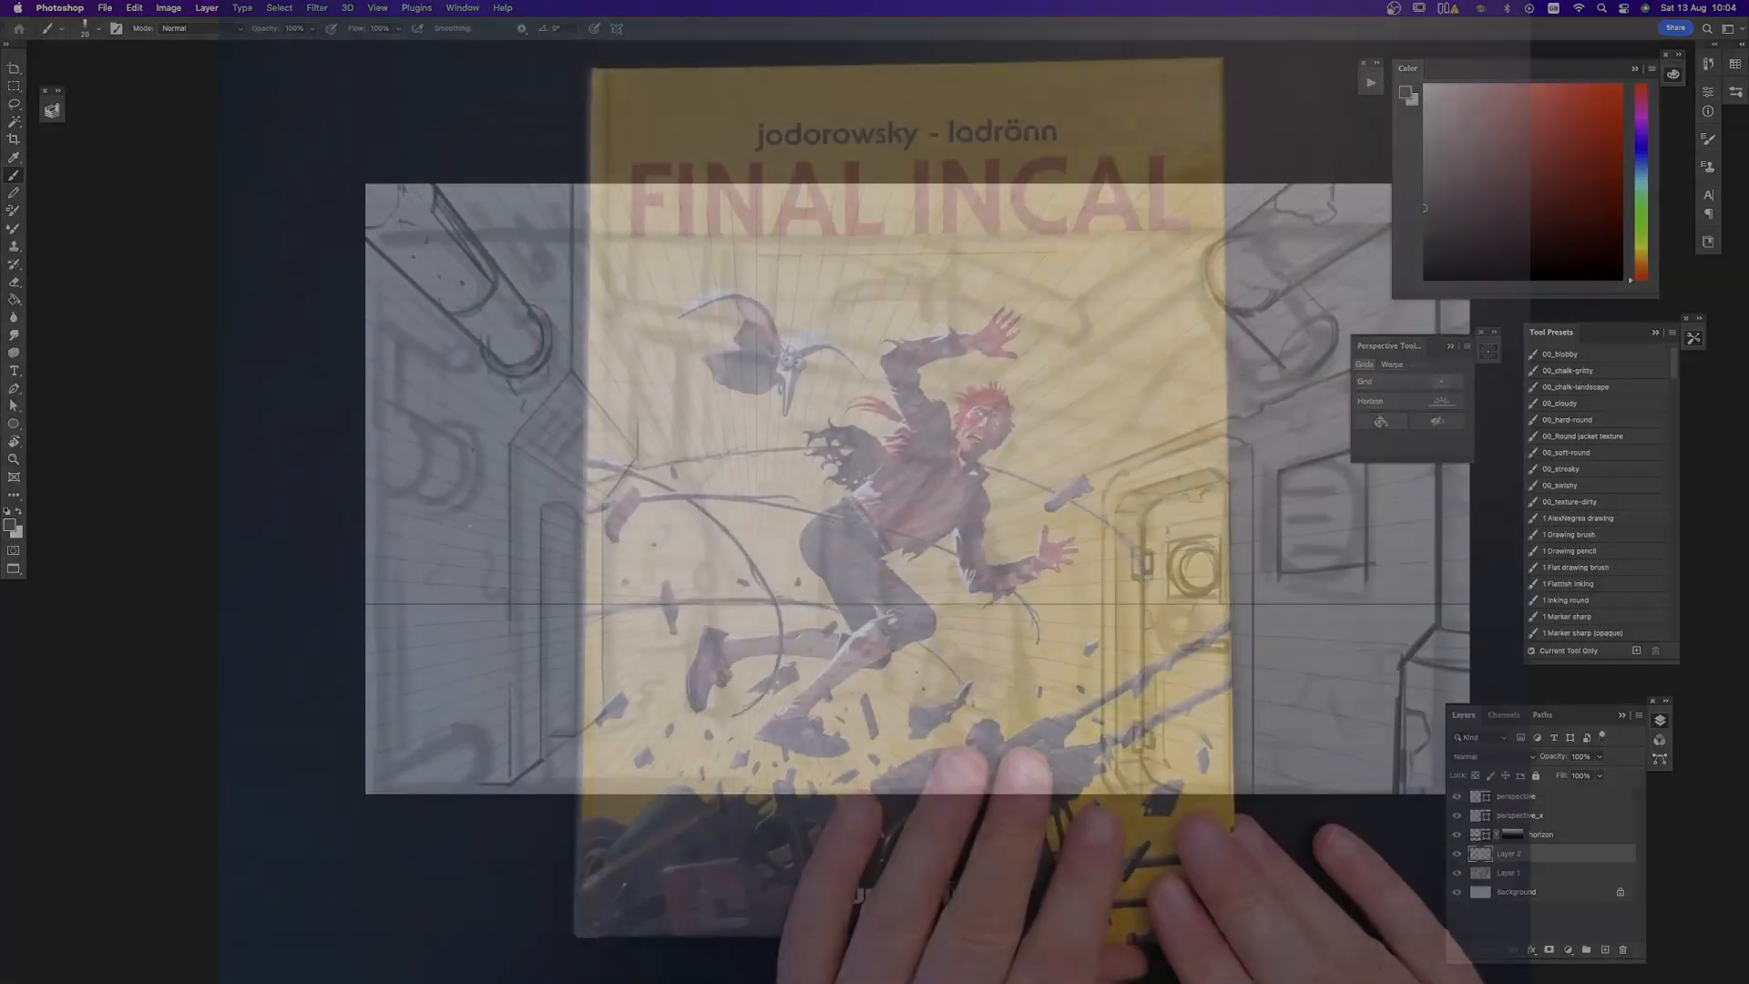